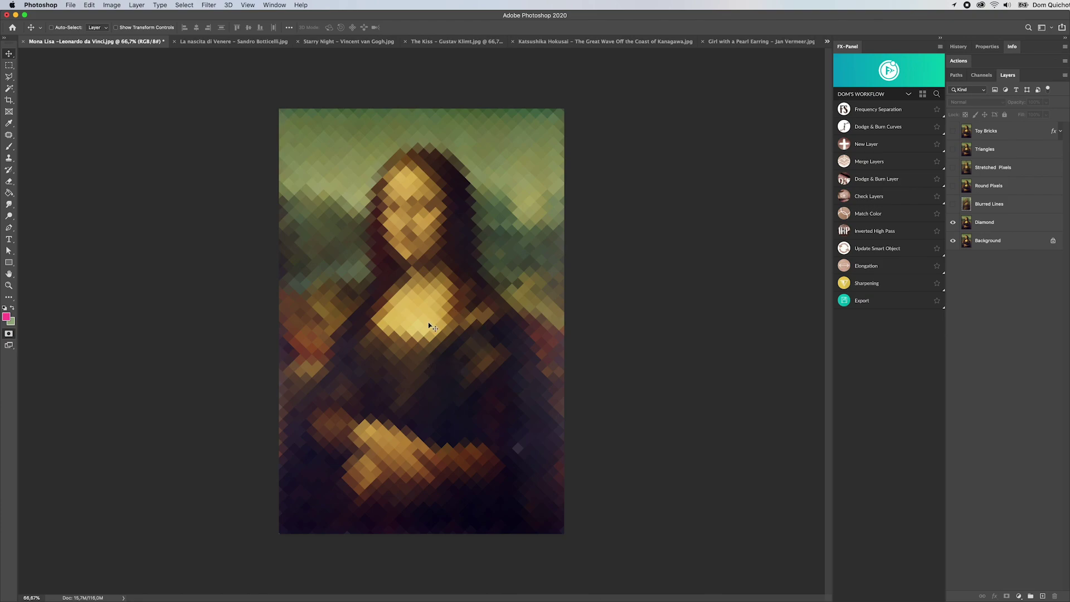
# Step: Compare the Blurred Lines, Round Pixels, Stretched Pixels and Toy Bricks variants, then select Diamond through Toy Bricks
pyautogui.click(953, 205)
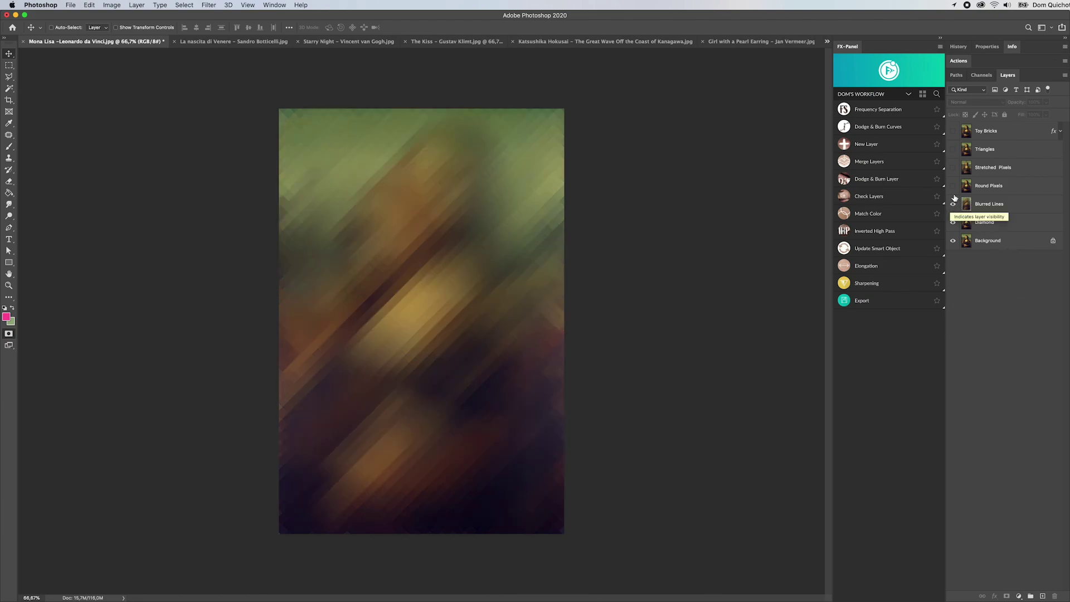
pyautogui.click(953, 188)
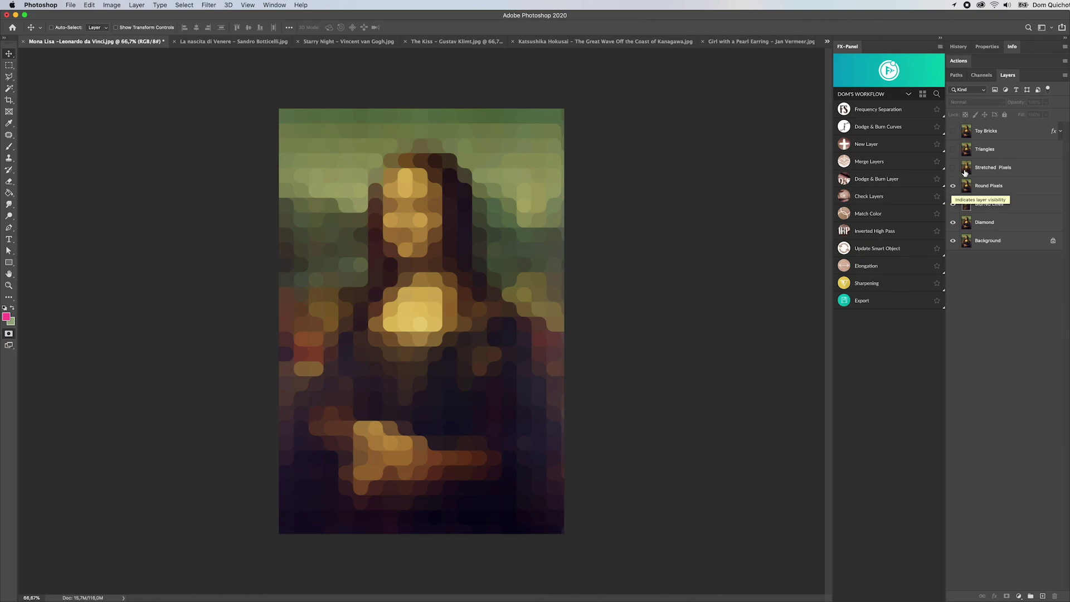
pyautogui.click(953, 169)
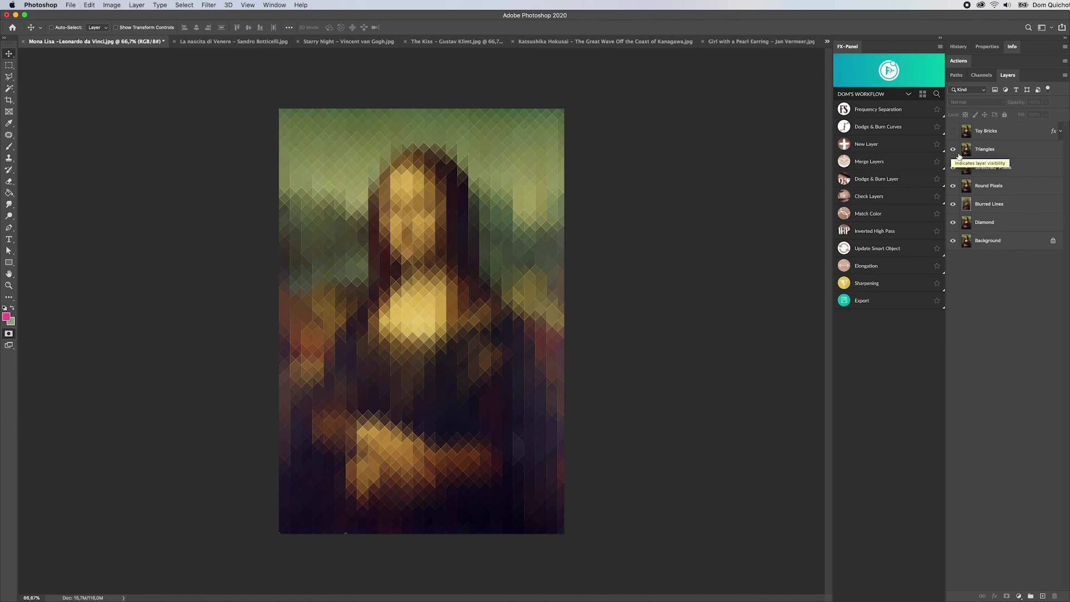
pyautogui.click(953, 131)
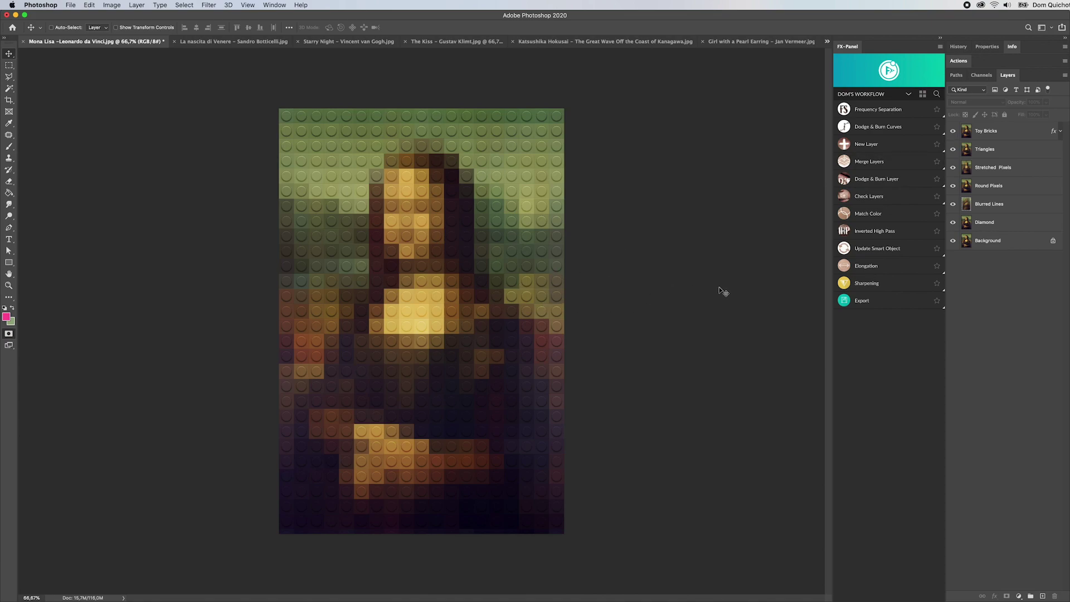
pyautogui.click(1007, 223)
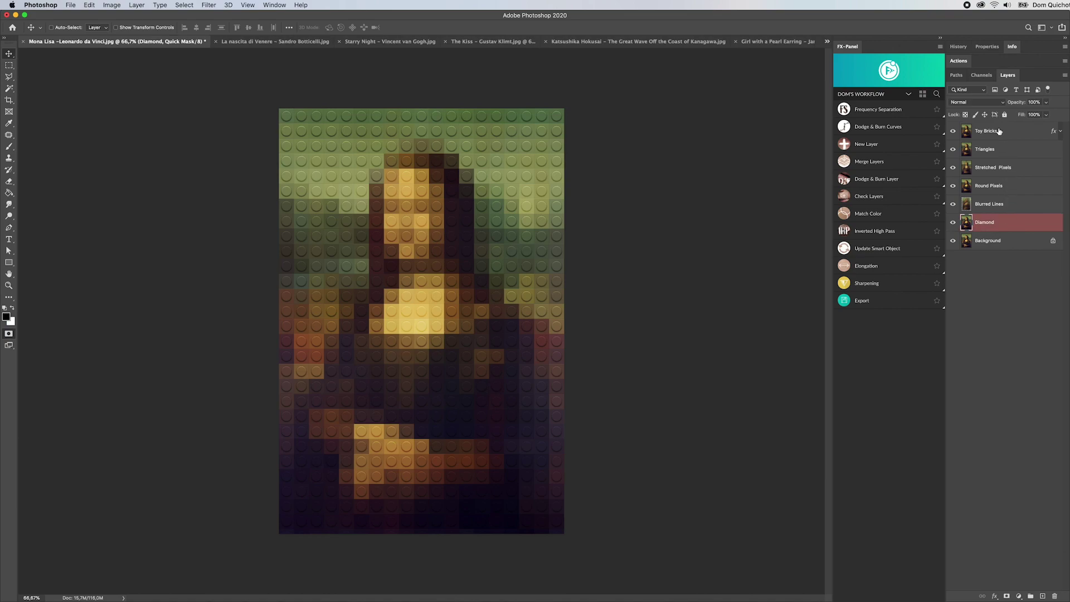
pyautogui.keyDown('shift'); pyautogui.click(1001, 131); pyautogui.keyUp('shift')
# Step: Delete the six selected effect layers and drop Pixelator.fxp from Finder onto FX-Panel
pyautogui.press('Delete')
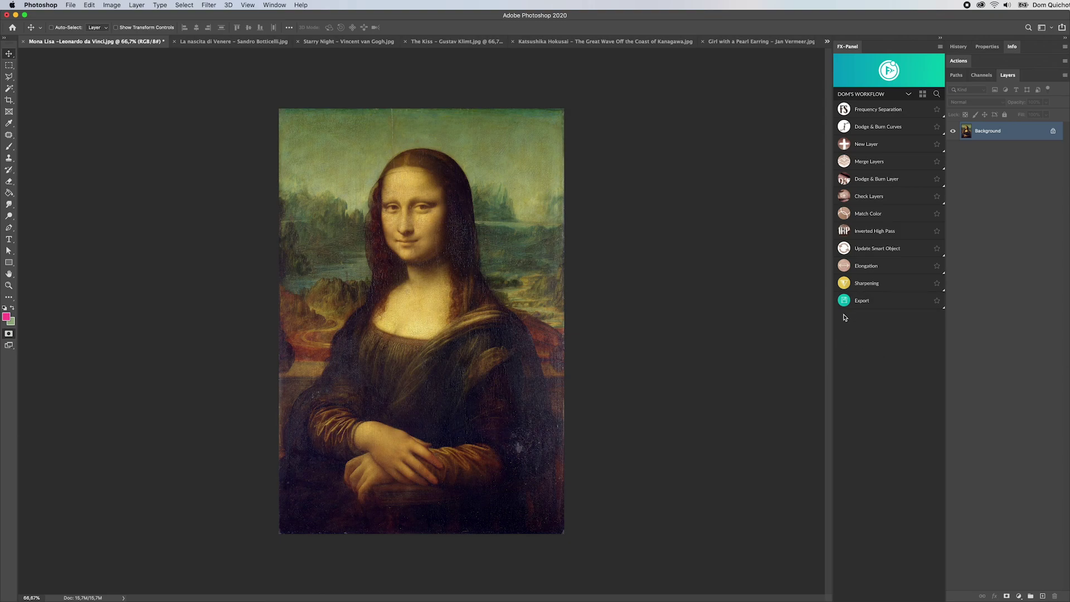
pyautogui.press('super+Tab')
pyautogui.press('Tab')
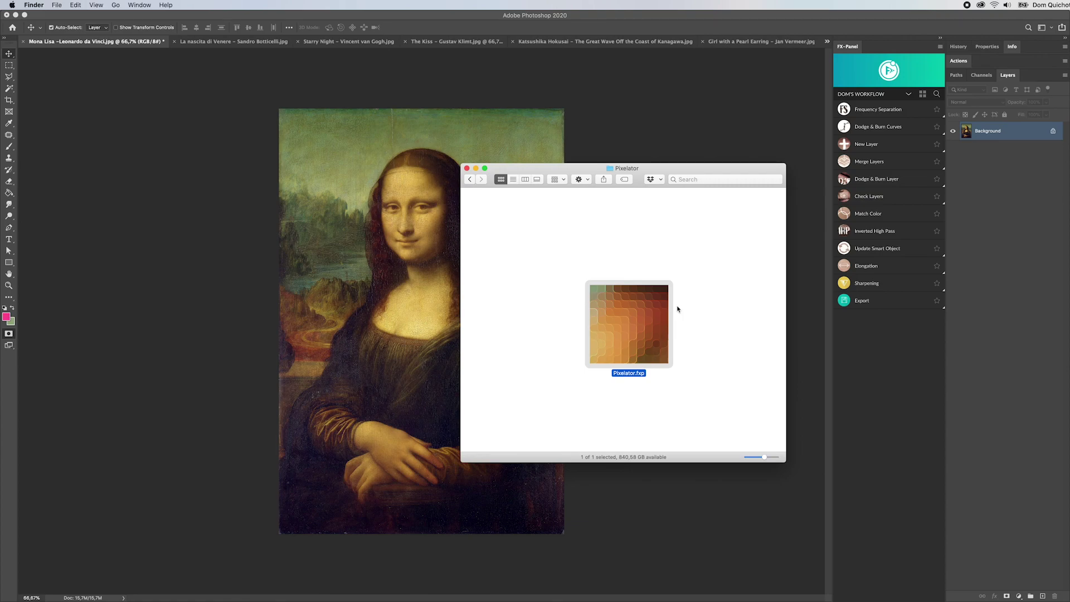
pyautogui.moveTo(634, 351); pyautogui.dragTo(898, 302)
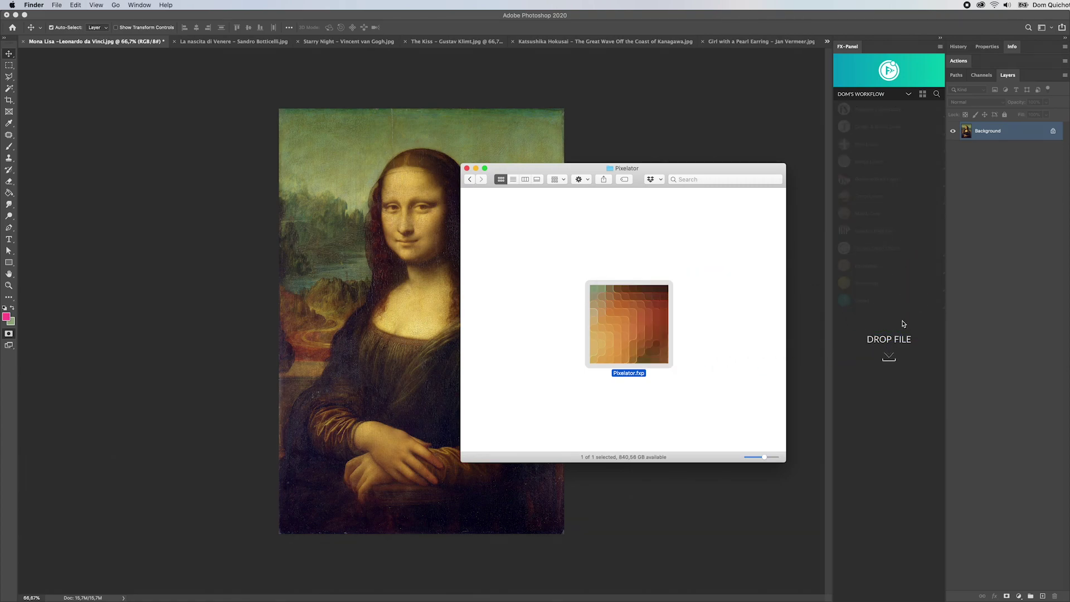
pyautogui.click(891, 358)
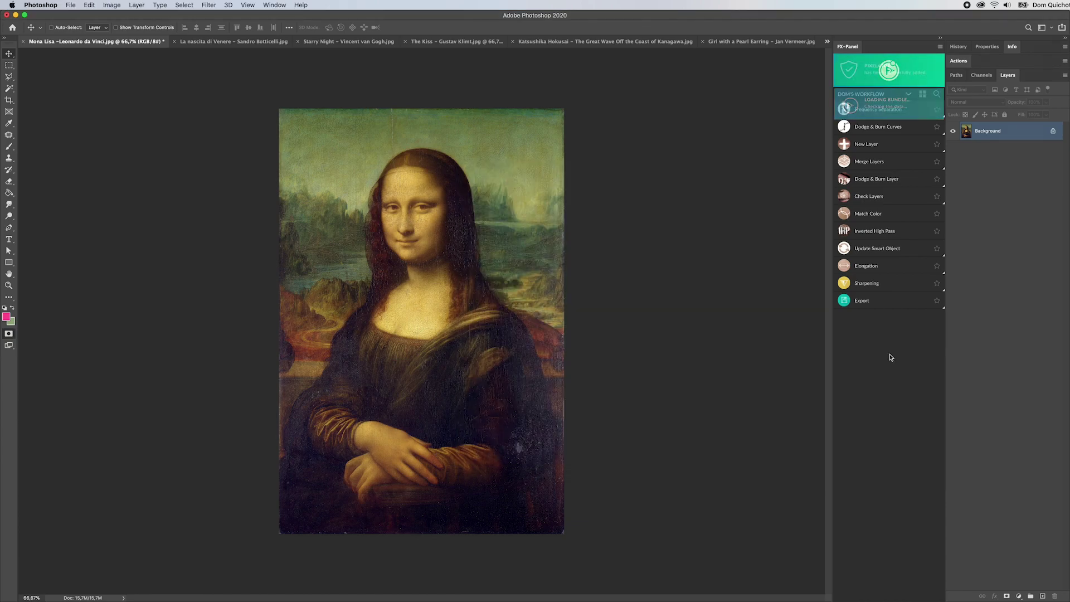
# Step: Choose the Pixelator category in FX-Panel and display its presets as thumbnail tiles
pyautogui.click(882, 99)
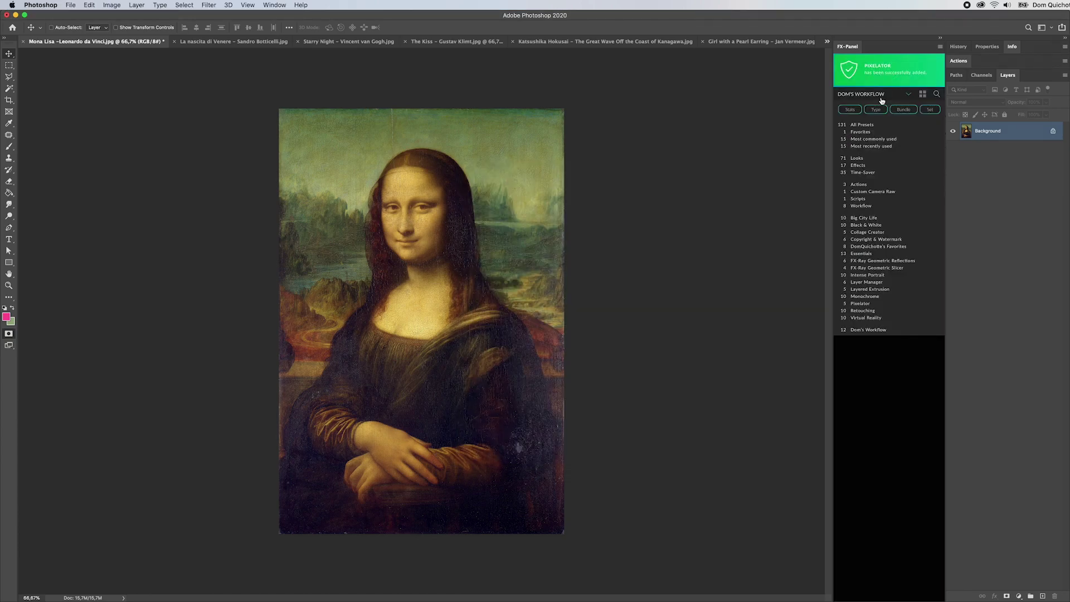
pyautogui.click(868, 305)
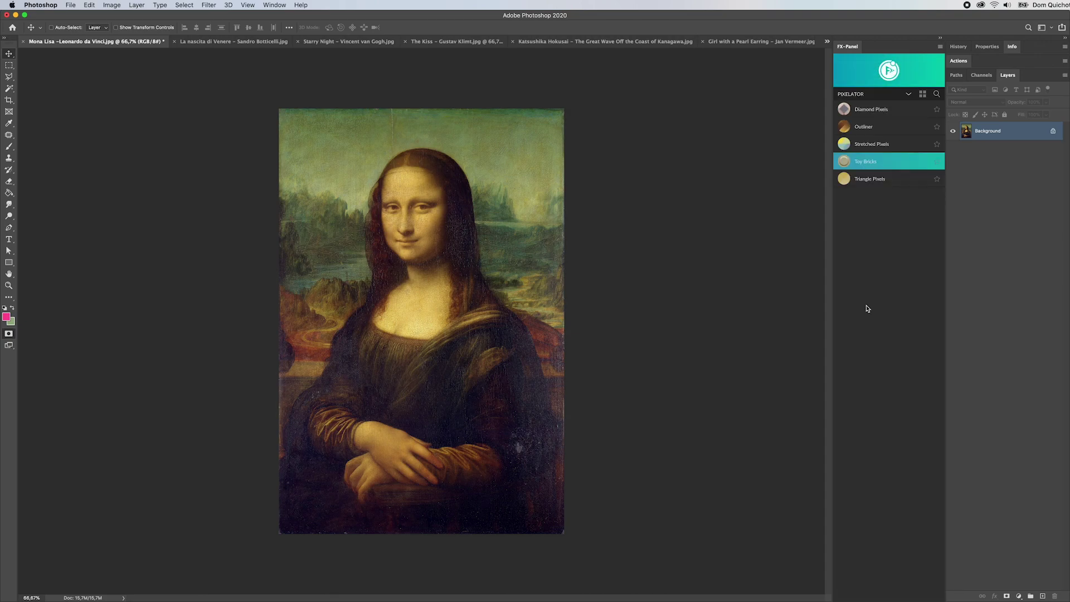
pyautogui.click(923, 95)
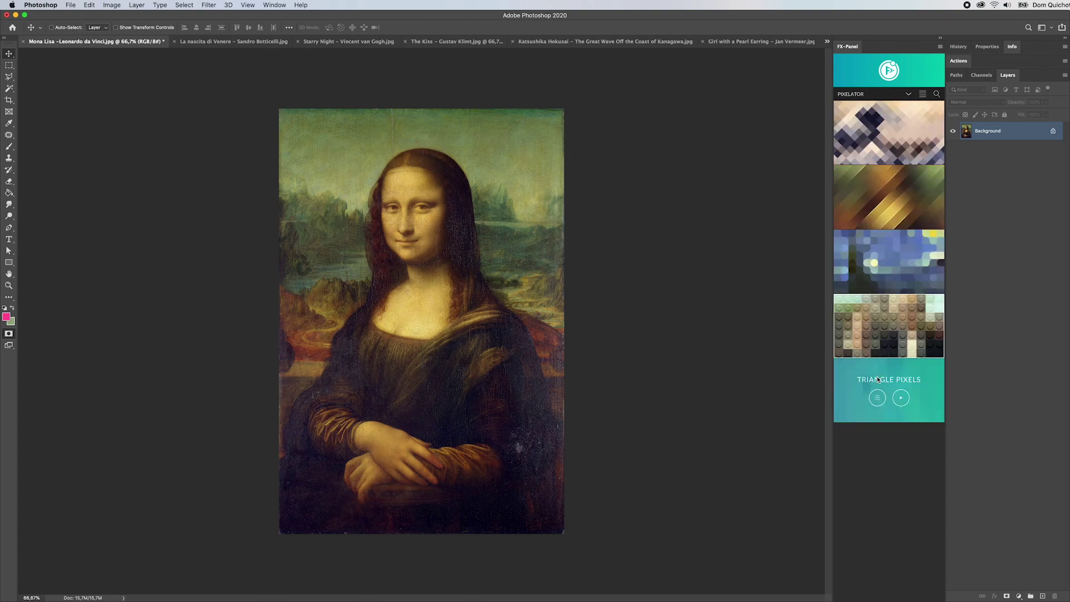
pyautogui.moveTo(887, 147)
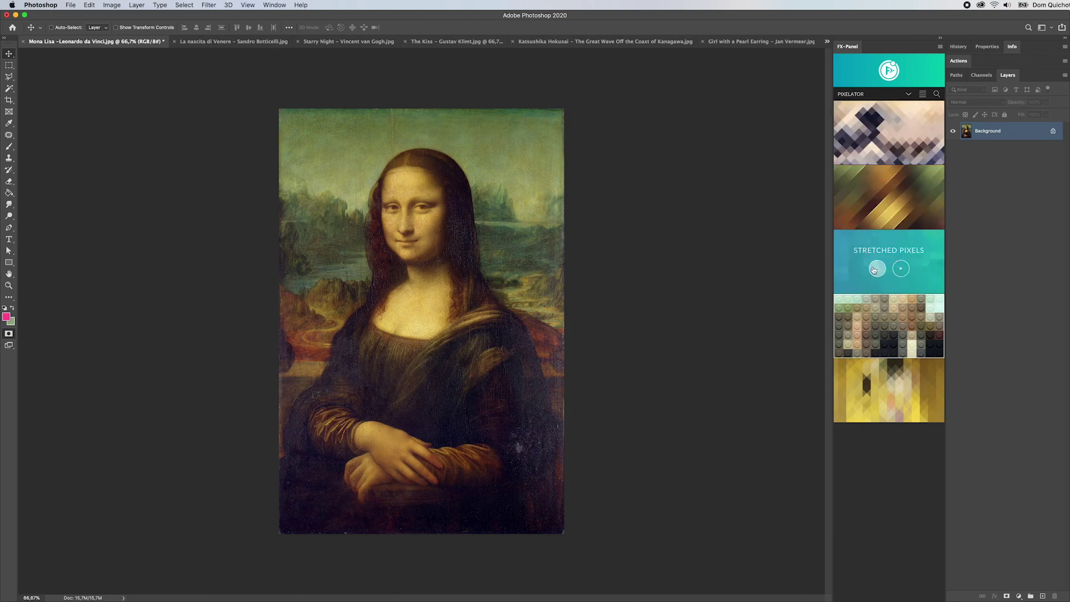
pyautogui.moveTo(880, 400)
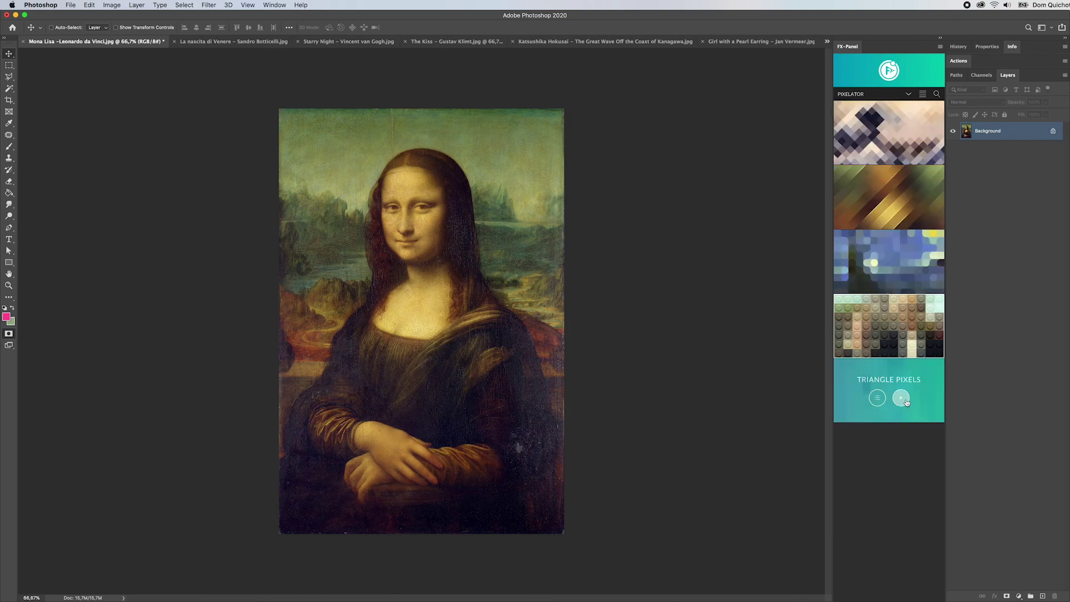
pyautogui.moveTo(881, 335)
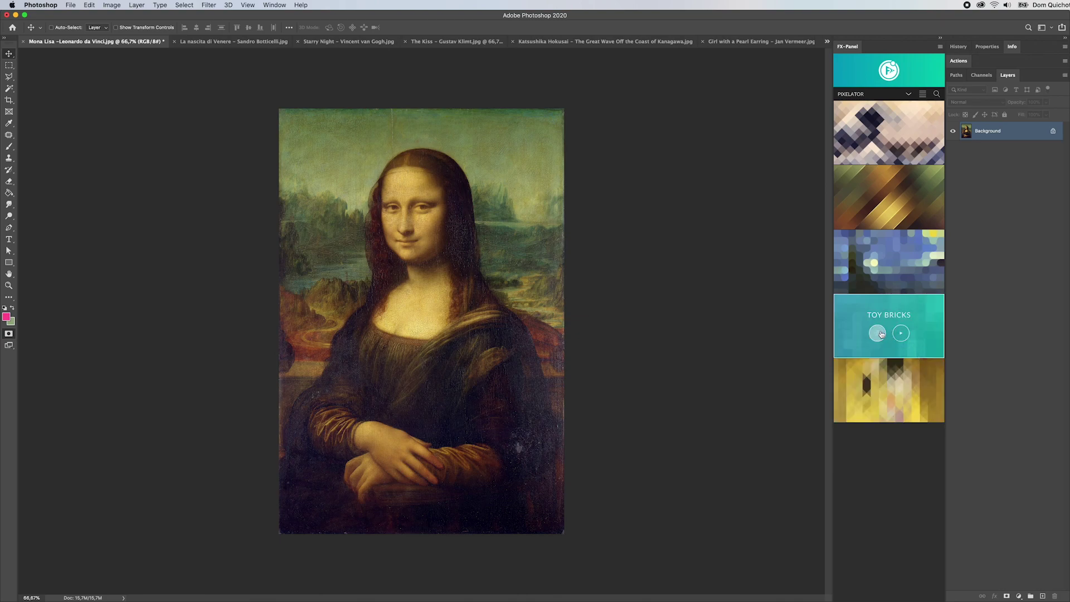
pyautogui.moveTo(877, 206)
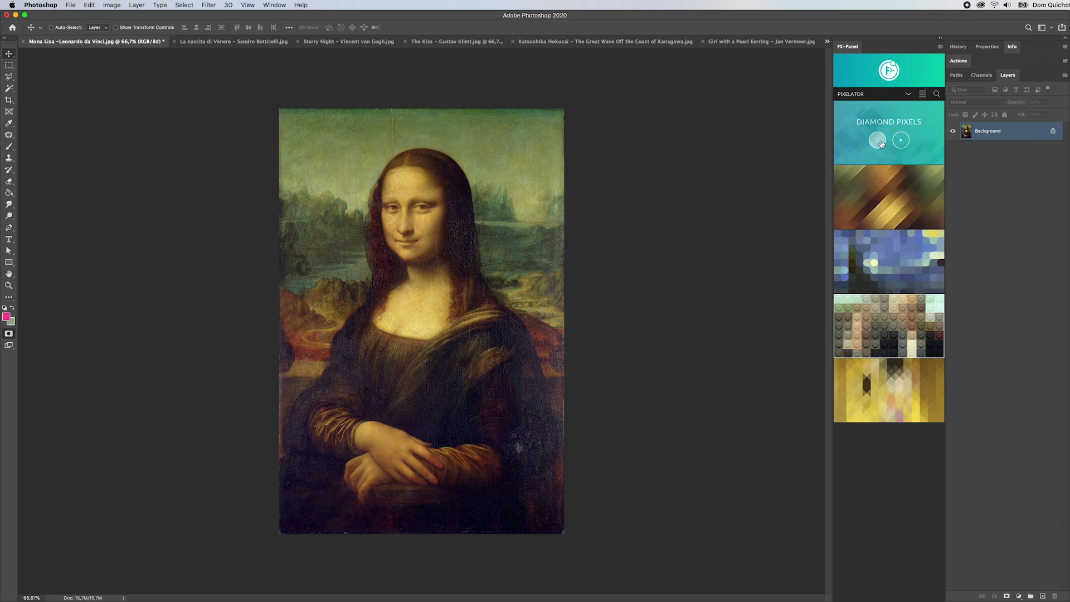
# Step: Apply Diamond Pixels, then reapply it with Diamond Size 165 and Angle -25
pyautogui.click(878, 141)
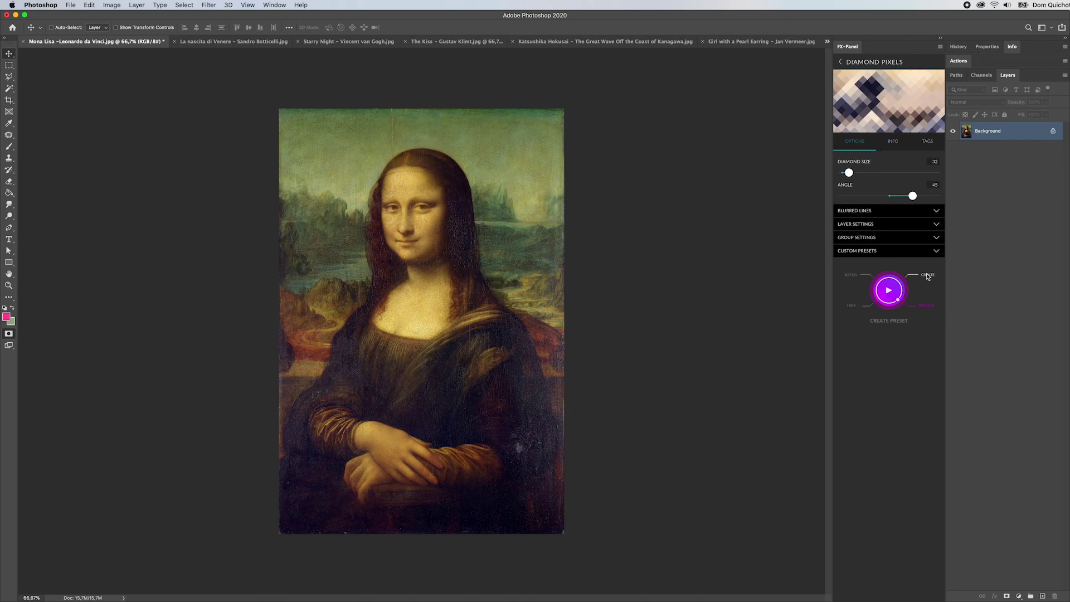
pyautogui.click(885, 286)
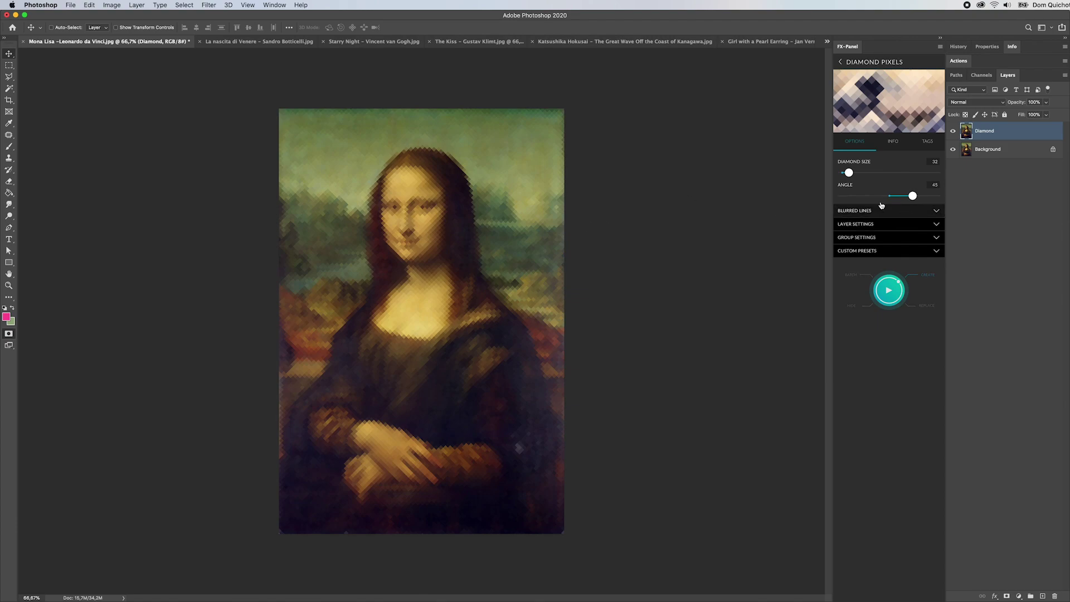
pyautogui.moveTo(920, 306)
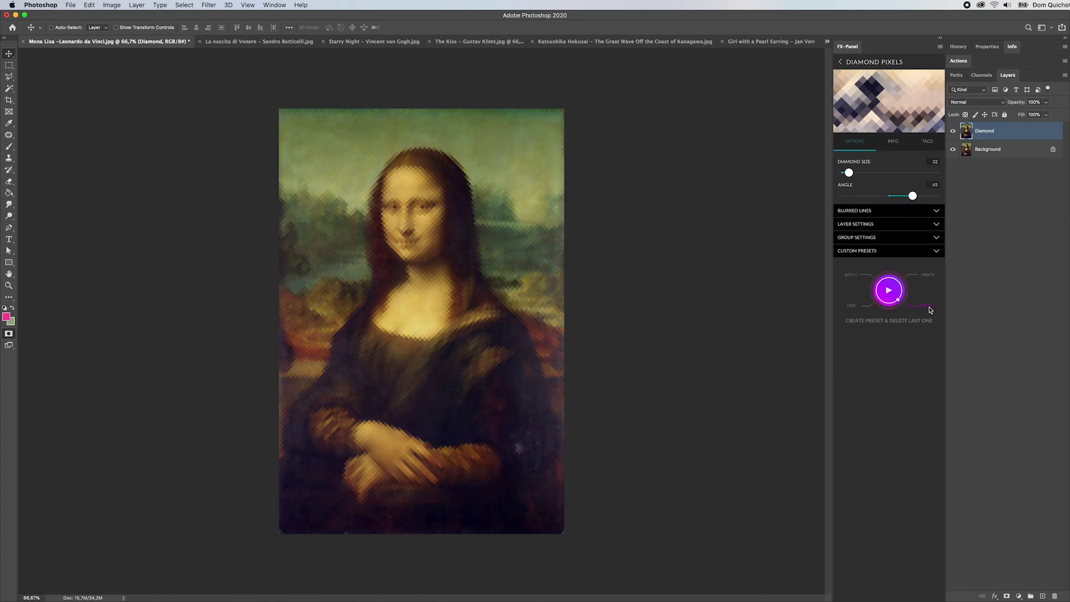
pyautogui.moveTo(849, 173); pyautogui.dragTo(877, 199)
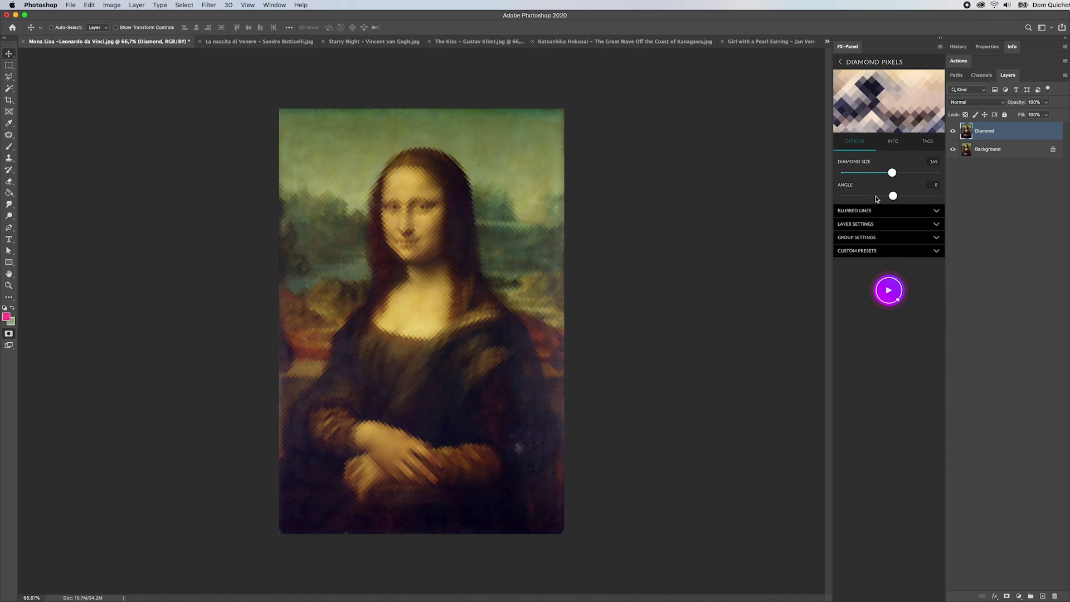
pyautogui.click(876, 199)
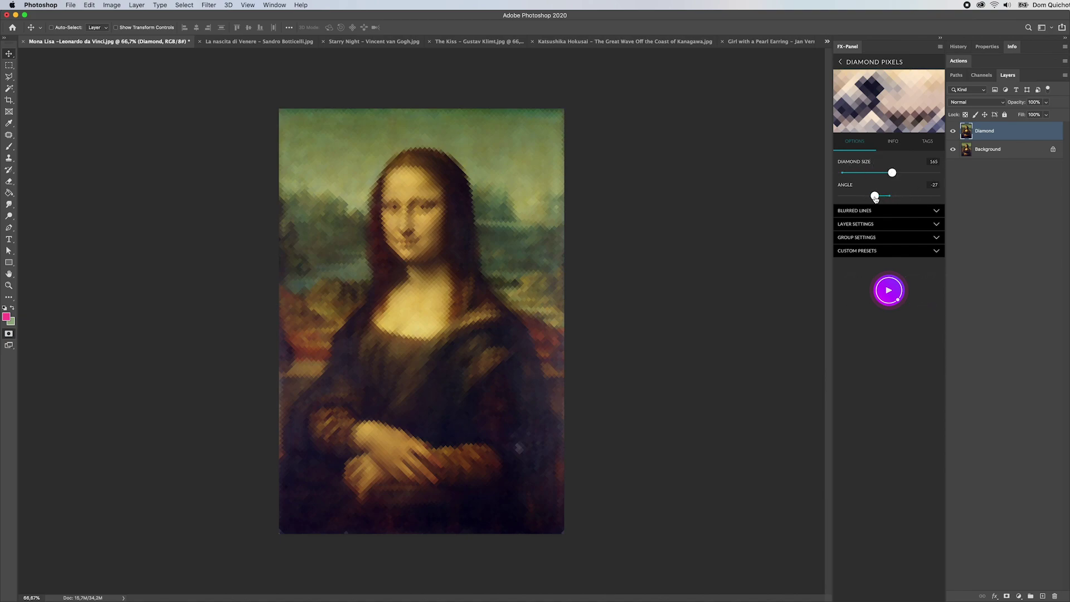
pyautogui.click(898, 291)
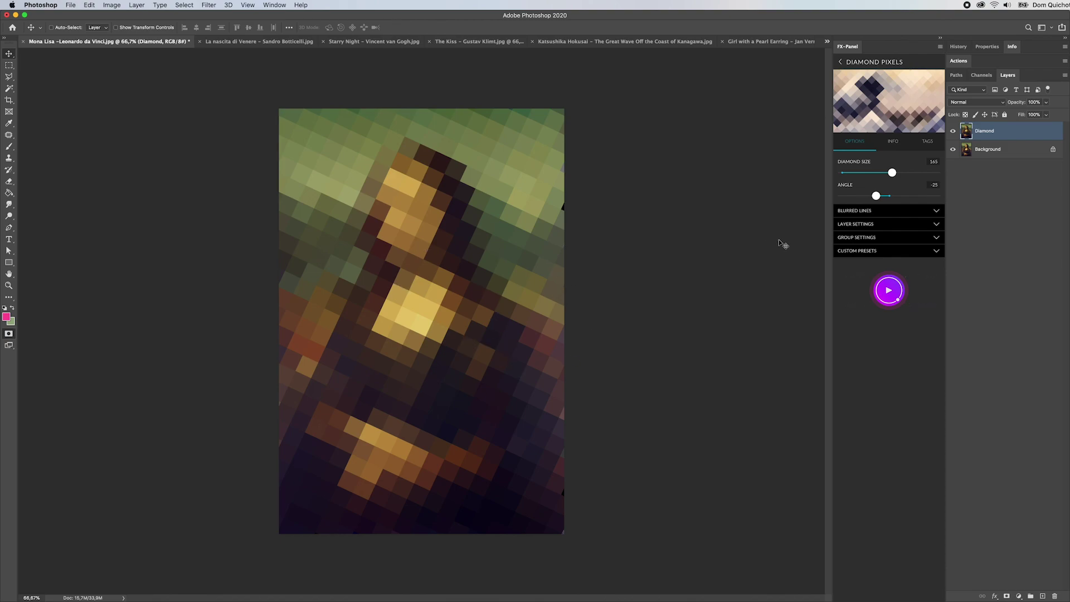
# Step: Enable blurred lines at about 120 intensity, set play mode to Hide, and run Diamond Pixels
pyautogui.click(866, 213)
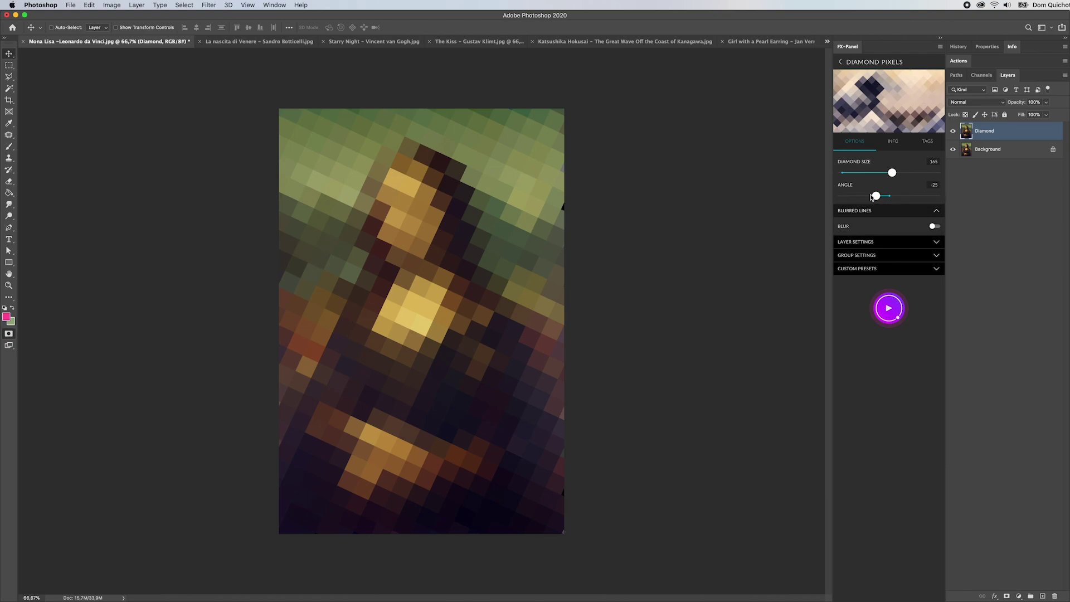
pyautogui.click(868, 233)
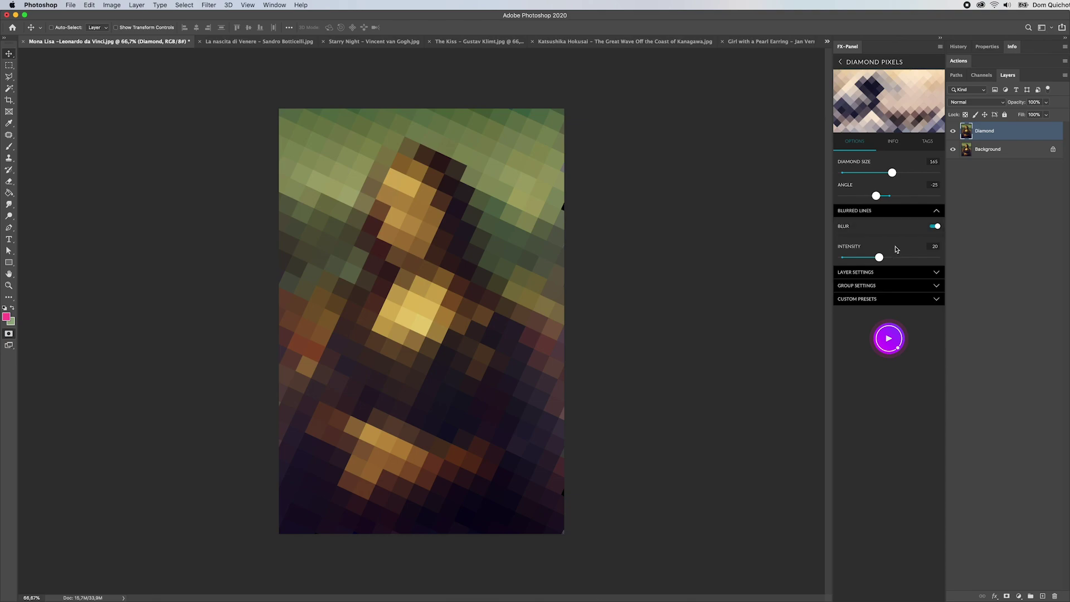
pyautogui.moveTo(879, 257); pyautogui.dragTo(902, 260)
pyautogui.click(857, 355)
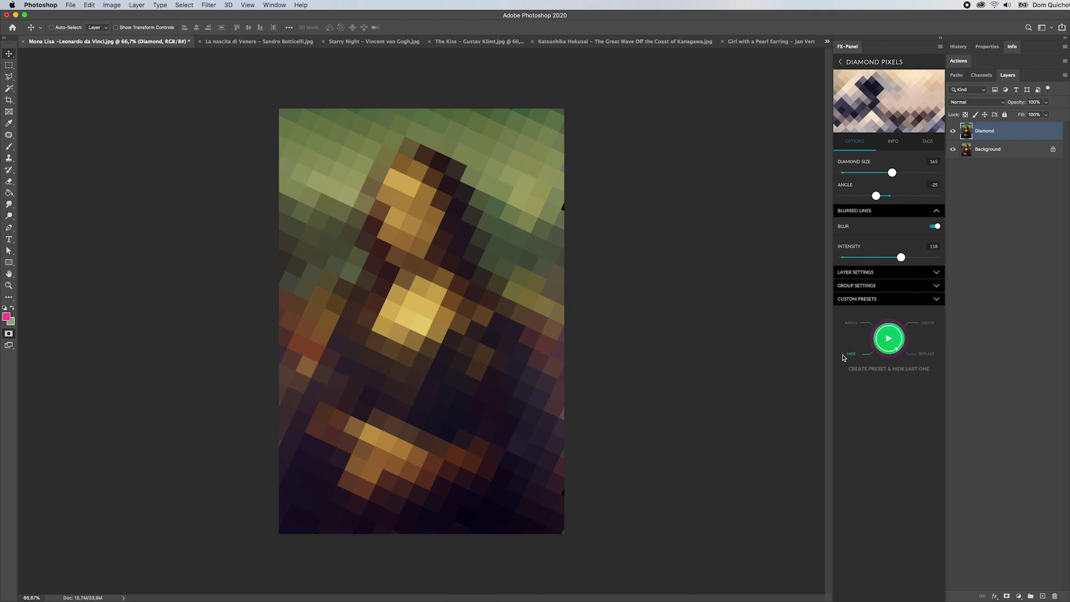
pyautogui.click(897, 346)
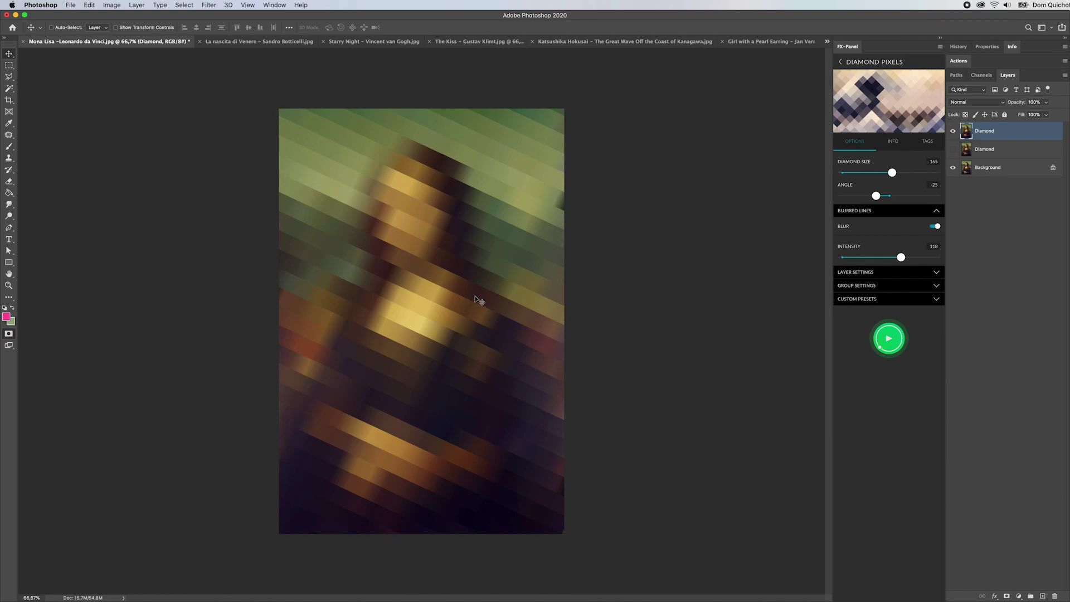
# Step: Raise the blur intensity to 398, rerun, and hide the new top Diamond layer
pyautogui.moveTo(902, 257); pyautogui.dragTo(917, 259)
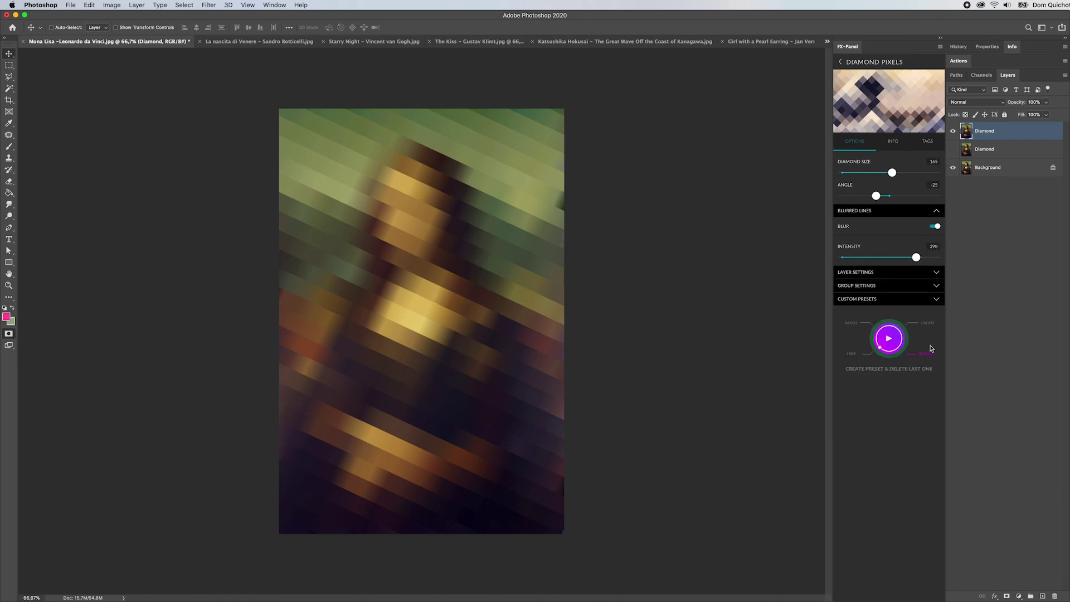
pyautogui.click(890, 342)
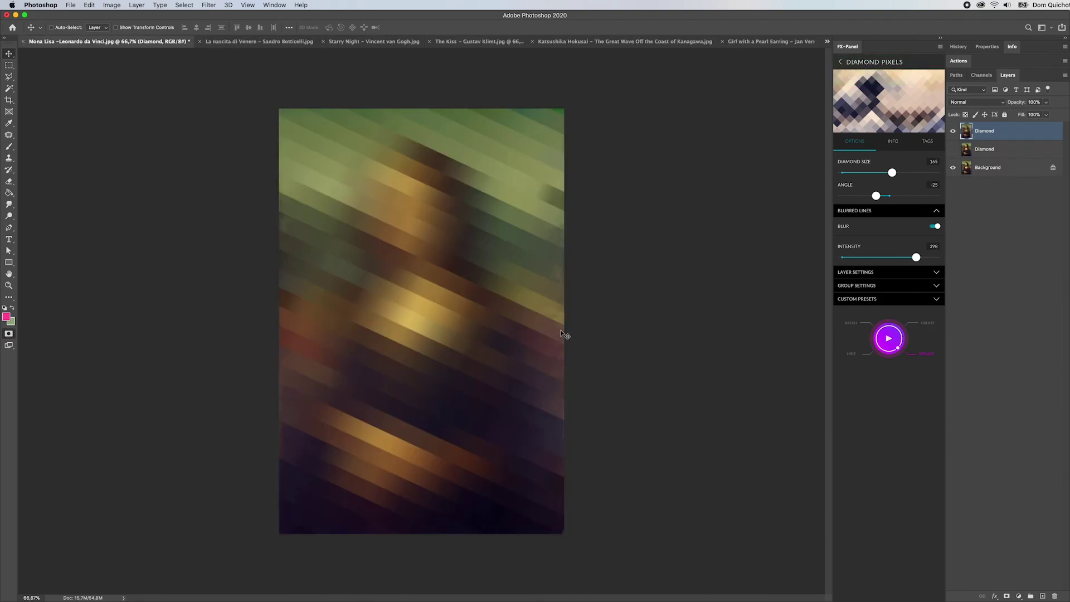
pyautogui.click(954, 131)
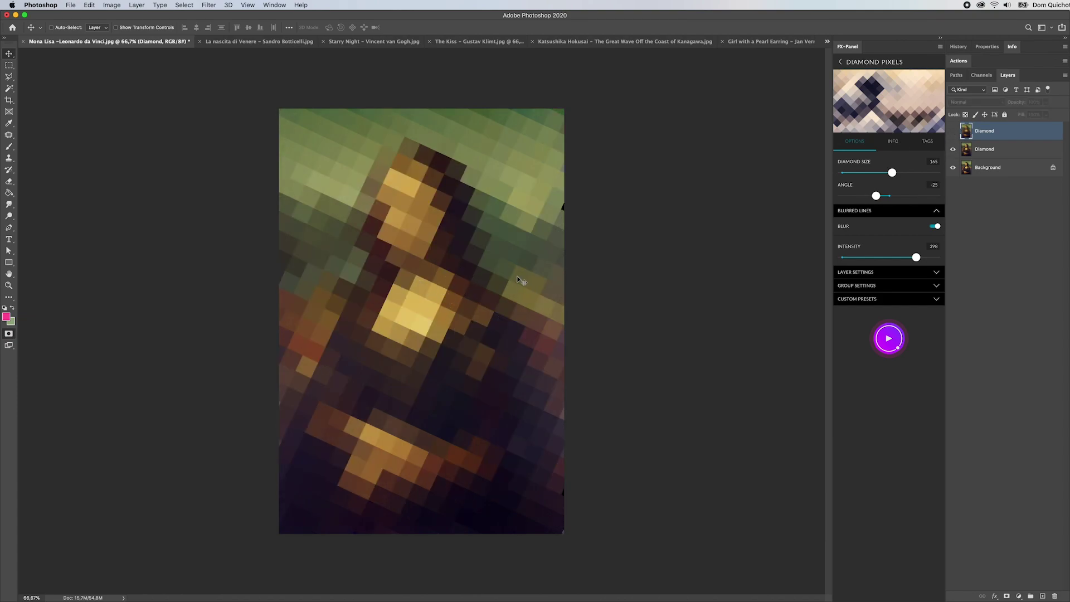
# Step: Show the blurred Diamond layer again, colour its name yellow, and return to the Pixelator list
pyautogui.click(954, 132)
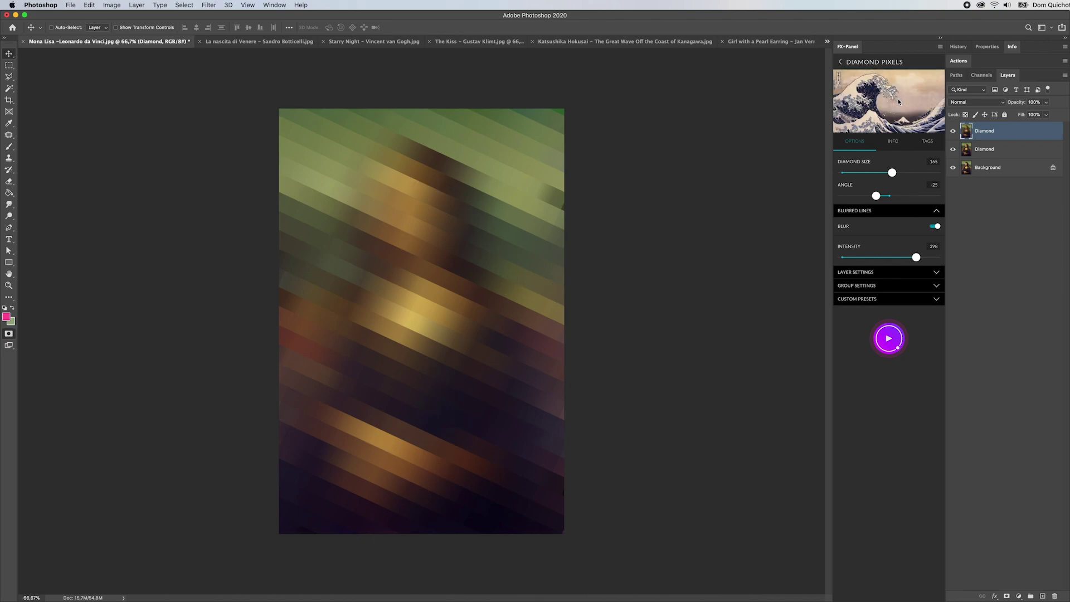
pyautogui.click(873, 217)
pyautogui.click(868, 224)
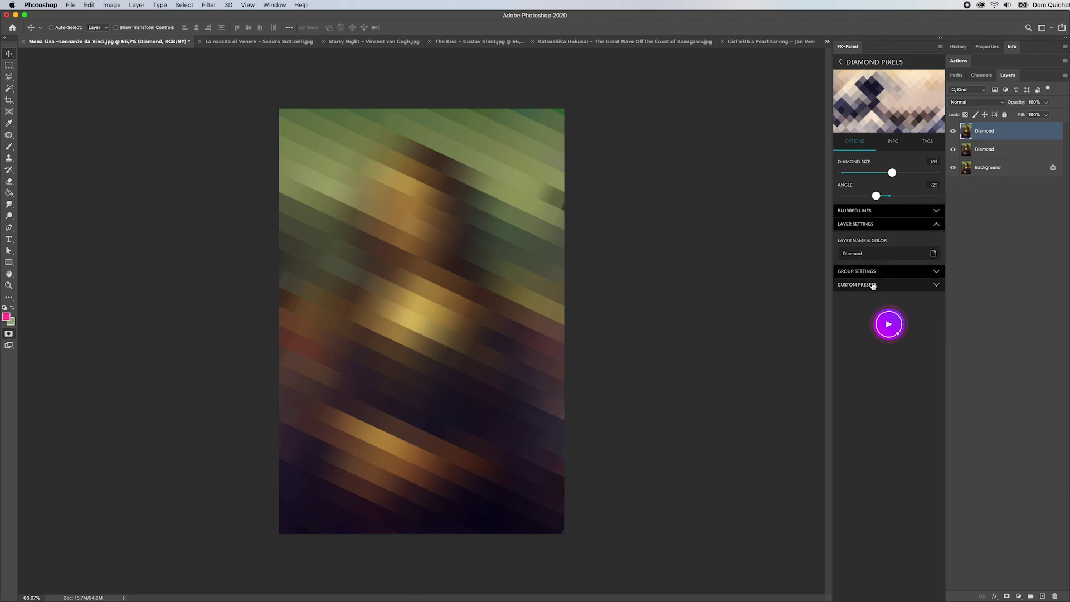
pyautogui.click(934, 253)
pyautogui.click(883, 271)
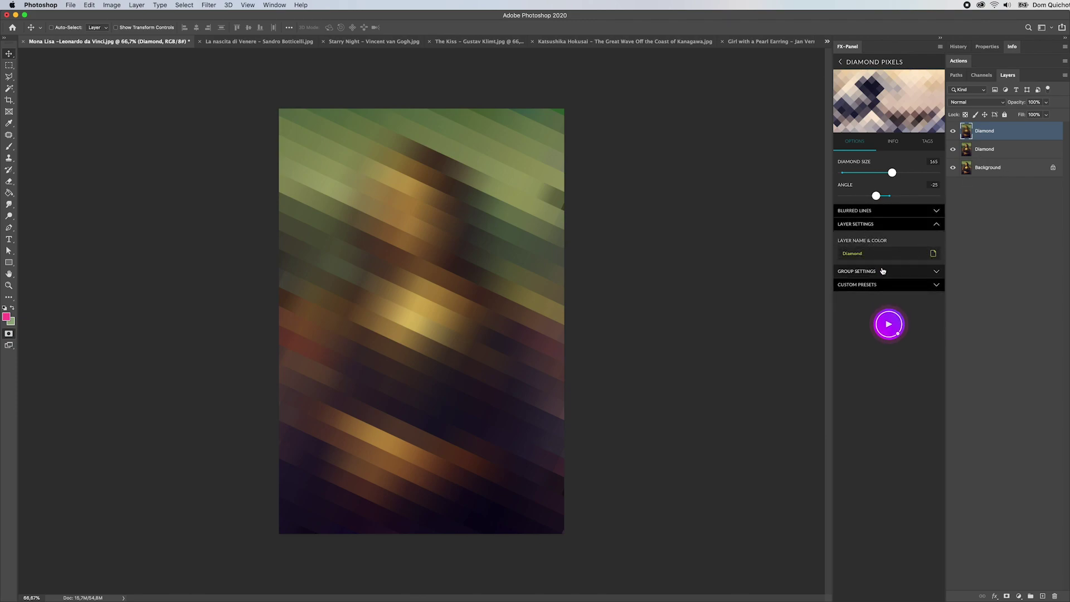
pyautogui.click(858, 272)
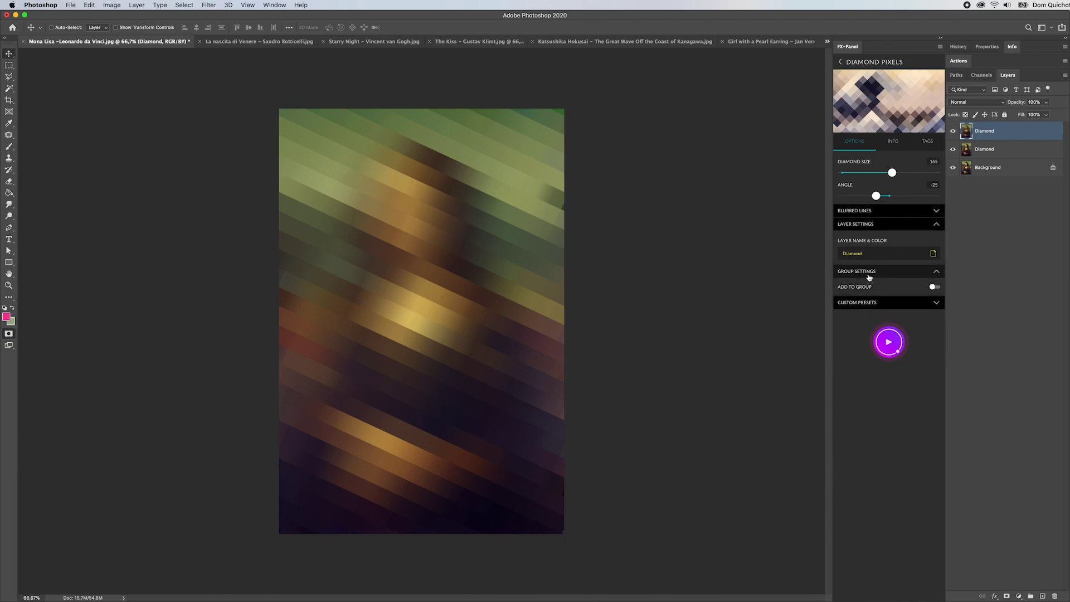
pyautogui.click(868, 273)
pyautogui.click(870, 224)
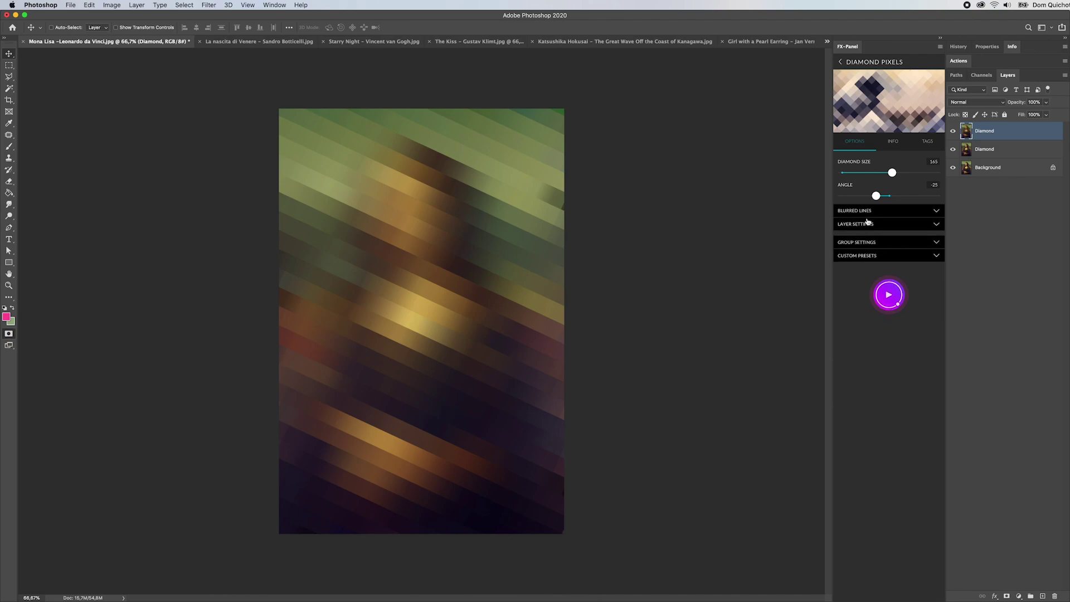
pyautogui.click(874, 62)
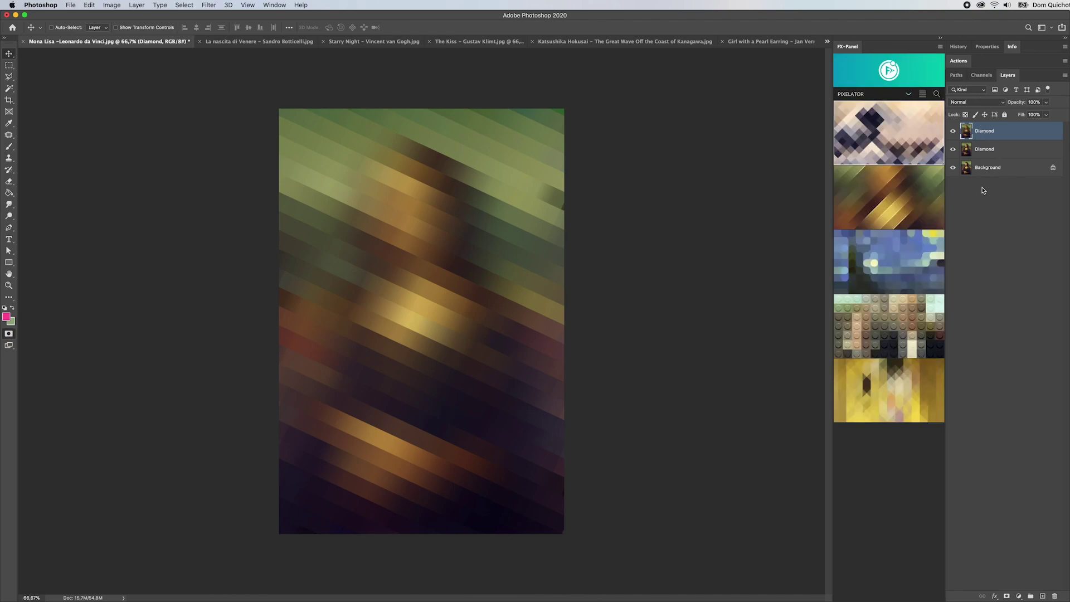
# Step: Apply Outliner with Smart Object off, Contrast 3 and Brightness 11
pyautogui.moveTo(935, 205)
pyautogui.moveTo(885, 135)
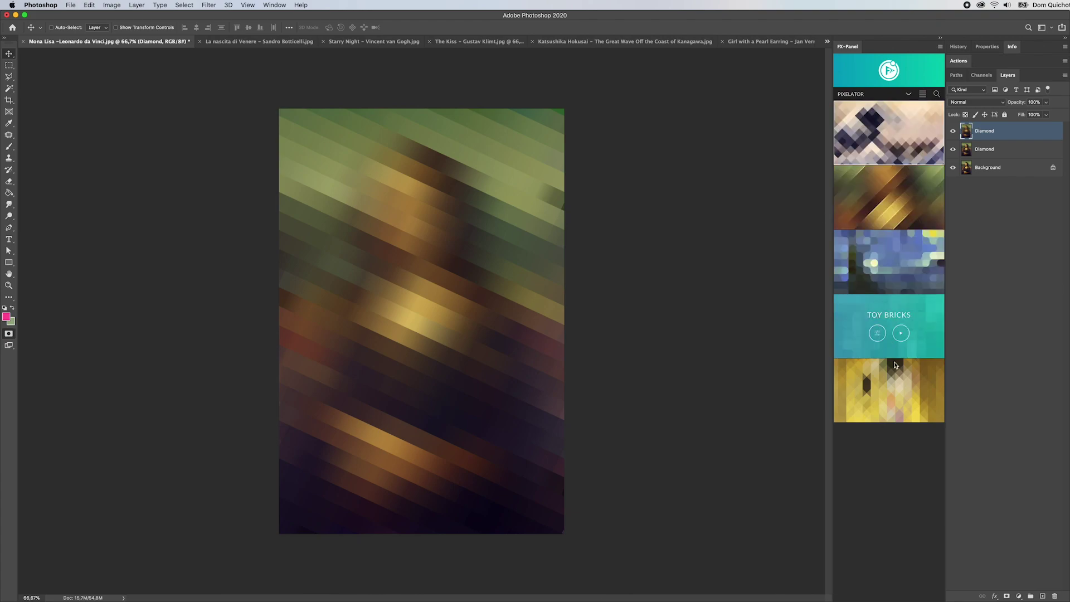
pyautogui.moveTo(877, 342)
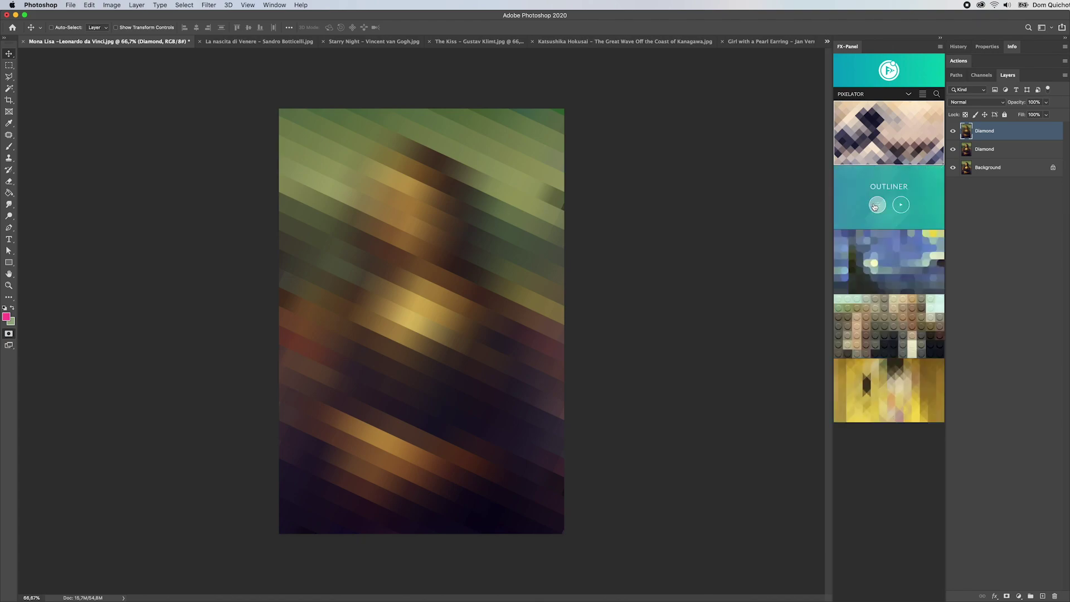
pyautogui.click(876, 205)
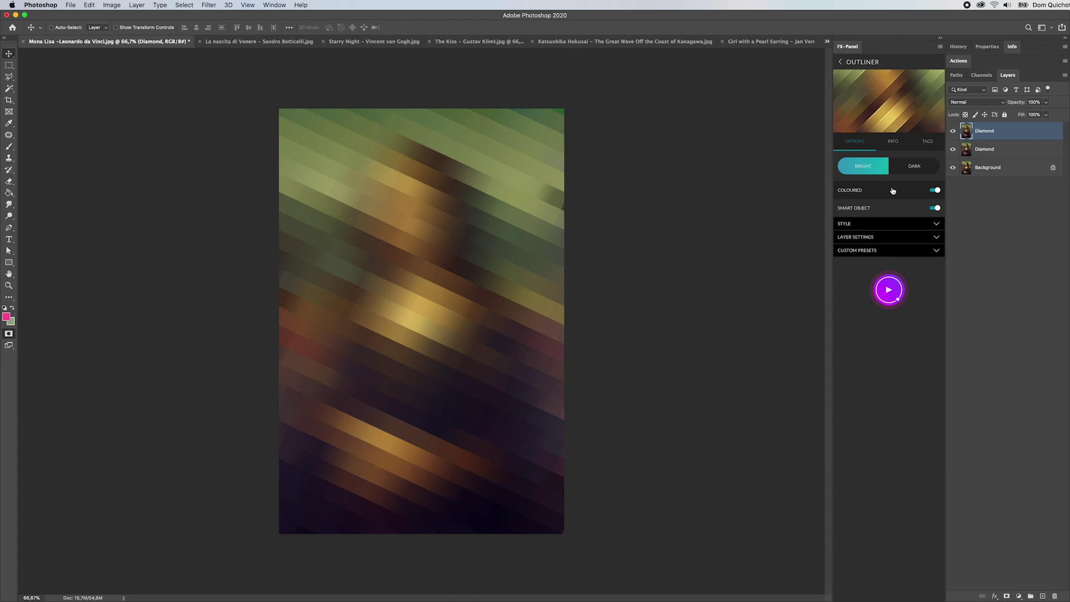
pyautogui.click(890, 226)
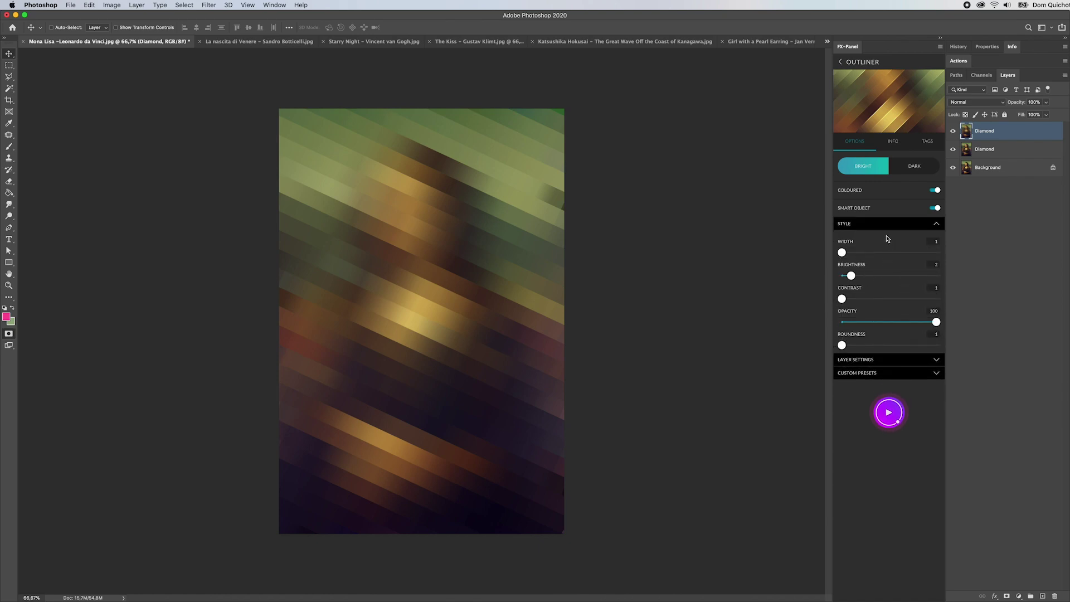
pyautogui.click(868, 214)
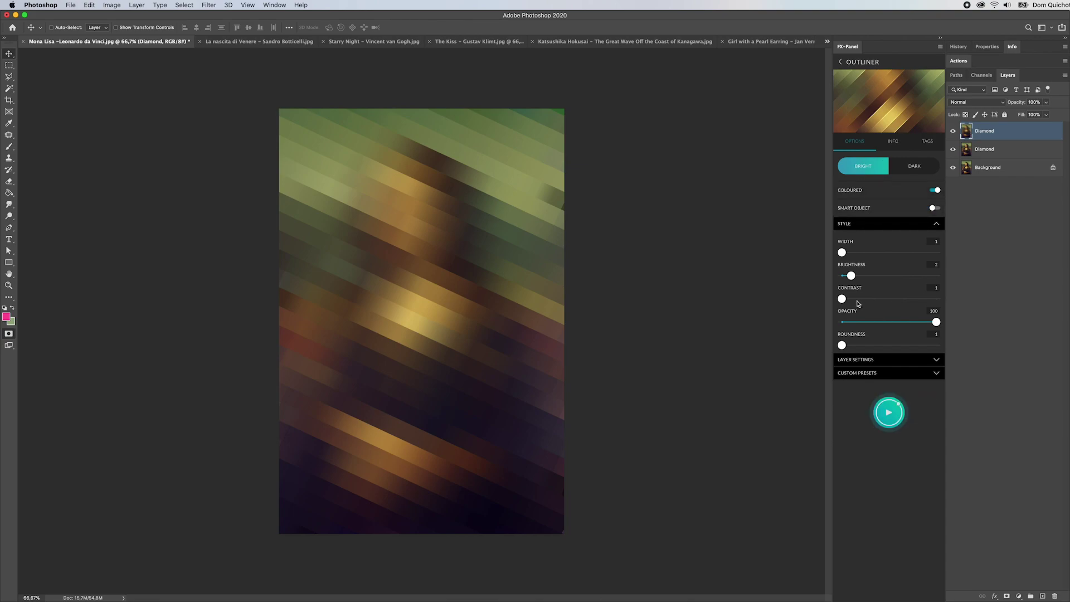
pyautogui.moveTo(859, 302); pyautogui.dragTo(918, 306)
pyautogui.moveTo(851, 277); pyautogui.dragTo(894, 277)
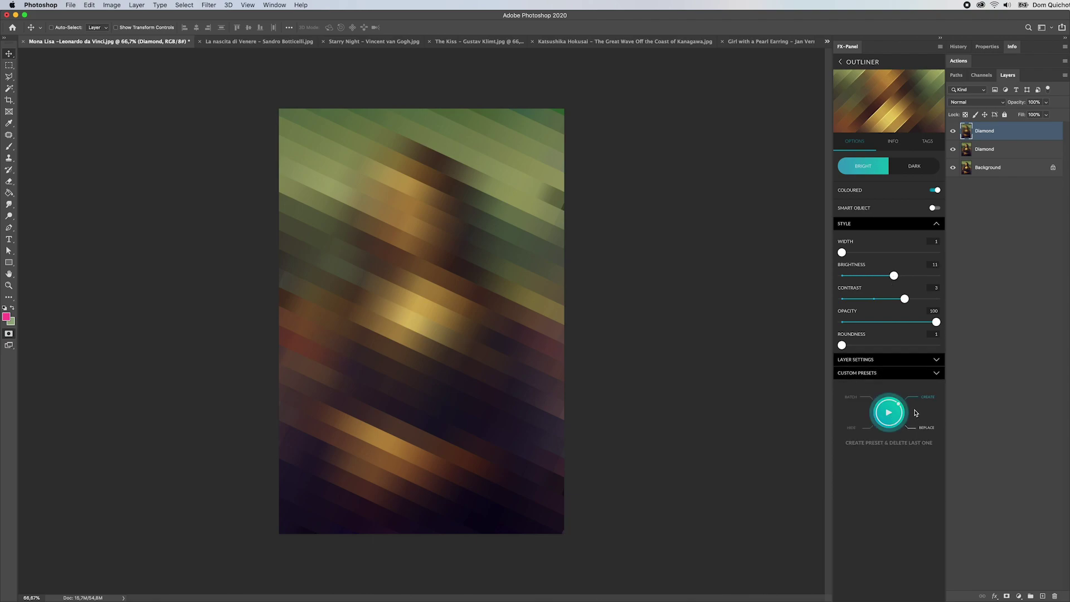
pyautogui.click(889, 414)
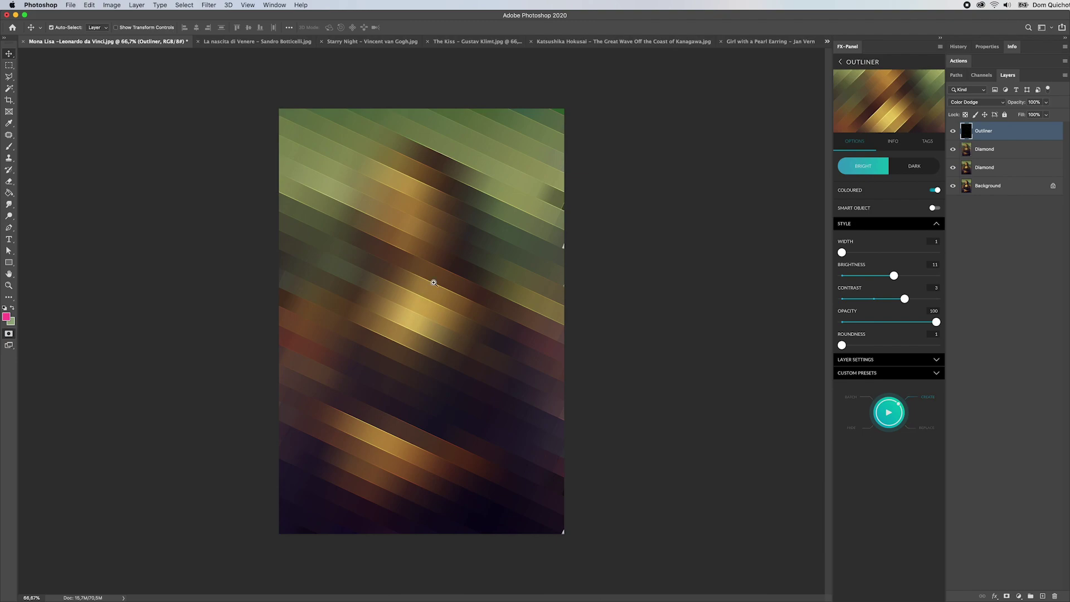
# Step: Zoom in, compare the Outliner layer on and off, then hide the top Diamond and Outliner layers
pyautogui.moveTo(433, 283); pyautogui.dragTo(545, 358)
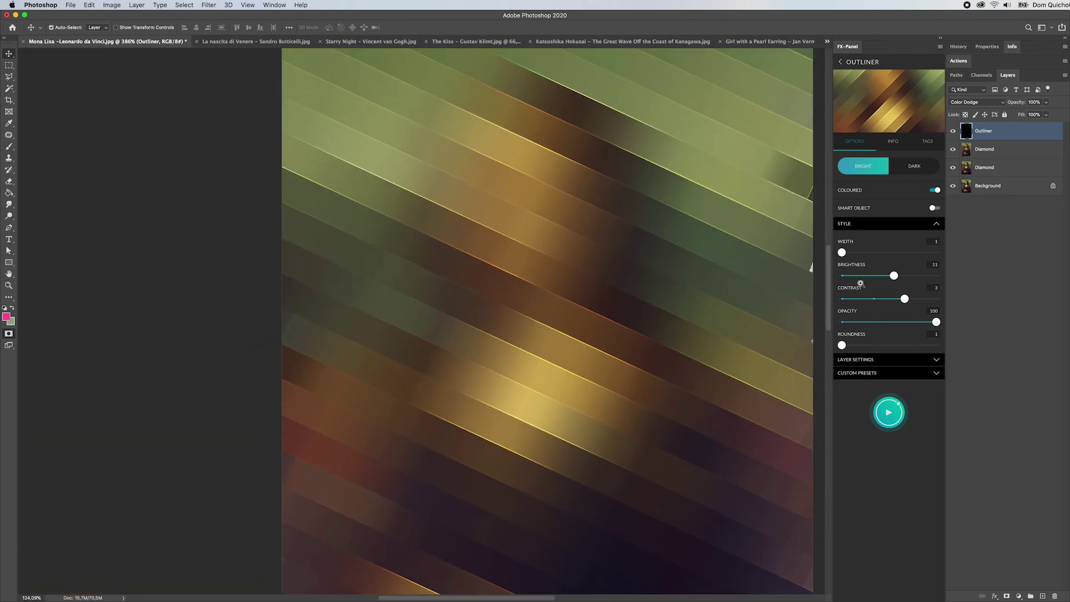
pyautogui.click(954, 131)
pyautogui.click(954, 131)
pyautogui.click(953, 131)
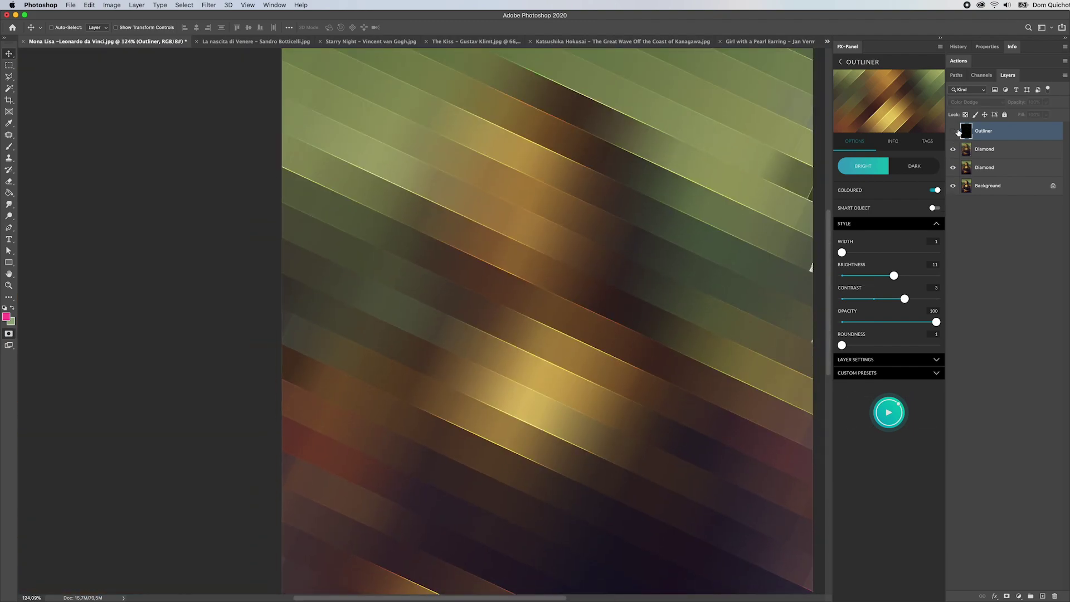
pyautogui.click(954, 132)
pyautogui.scroll(-5, 554, 425)
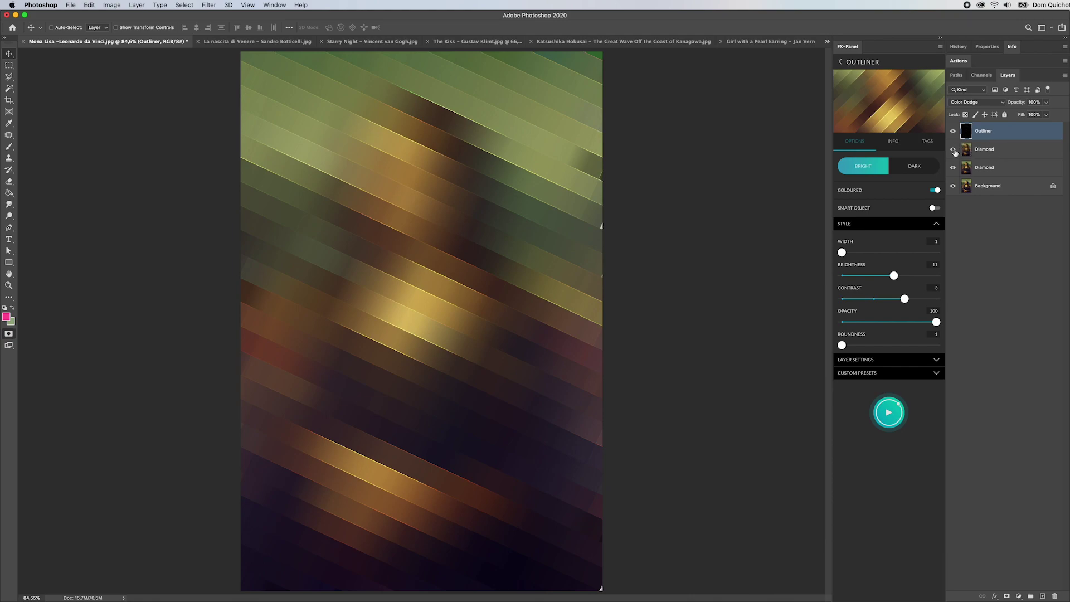
pyautogui.moveTo(954, 149); pyautogui.dragTo(953, 131)
# Step: Select the lower Diamond layer and apply Outliner to it
pyautogui.click(992, 167)
pyautogui.press('q')
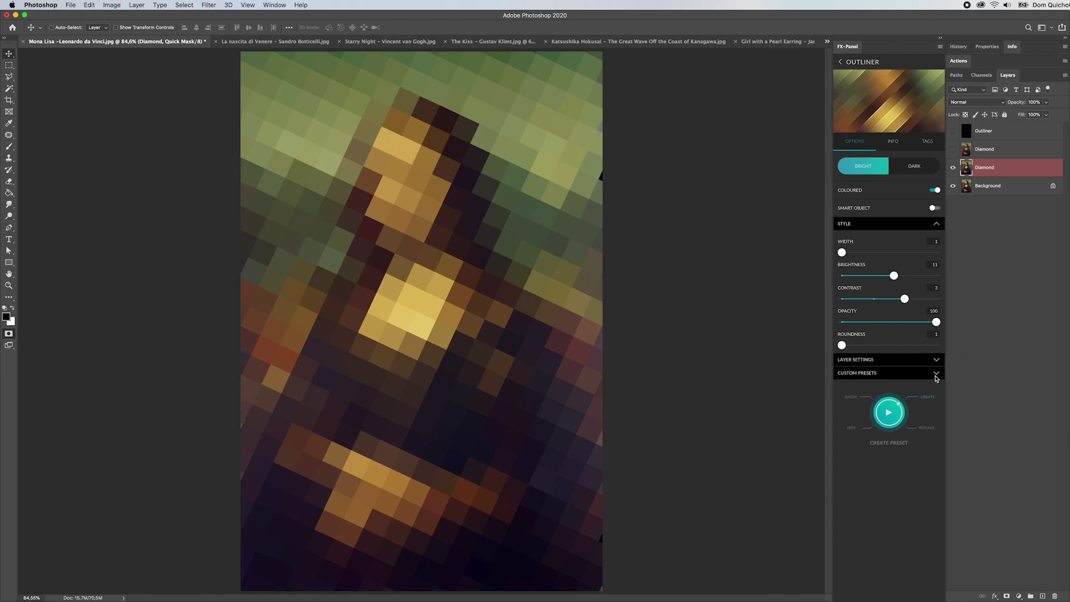
pyautogui.click(890, 412)
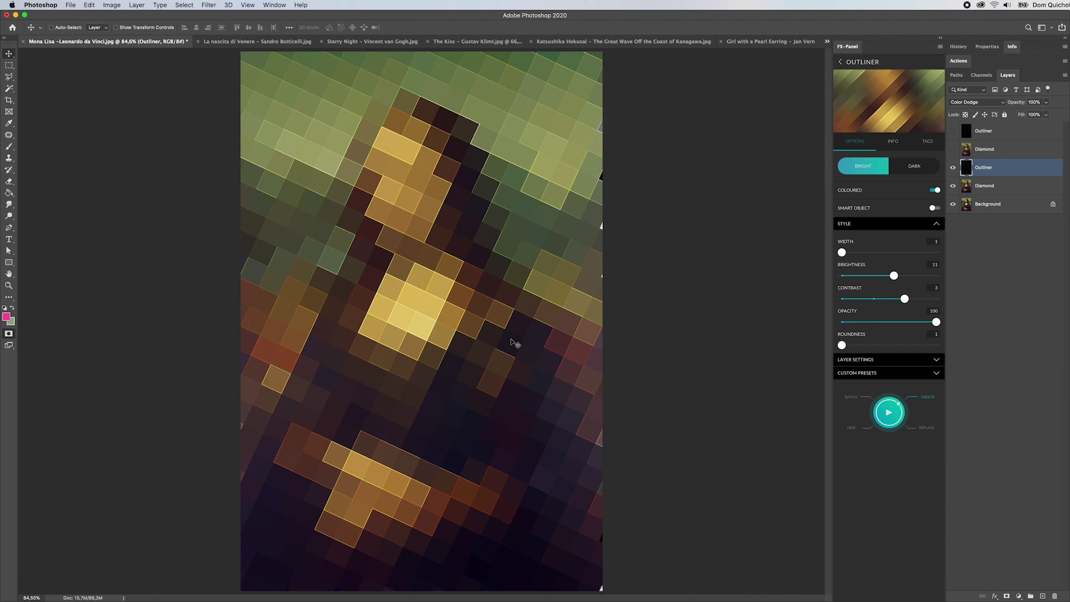
pyautogui.scroll(-2, 472, 375)
pyautogui.scroll(2, 473, 375)
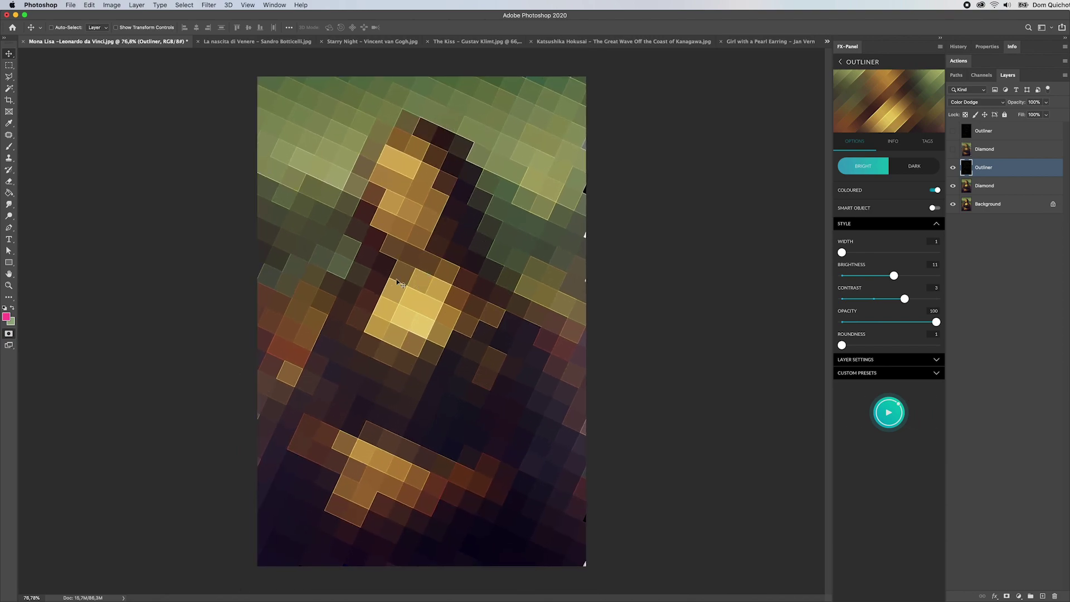
# Step: Turn off Coloured, switch the outlines to Dark, and re-render replacing the previous result
pyautogui.click(890, 192)
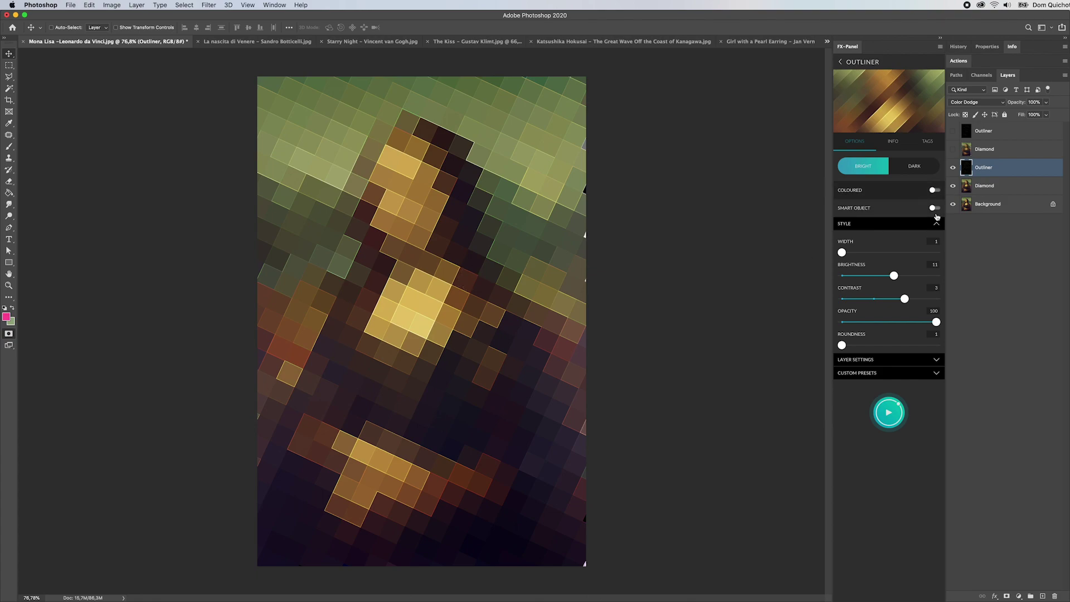
pyautogui.click(888, 412)
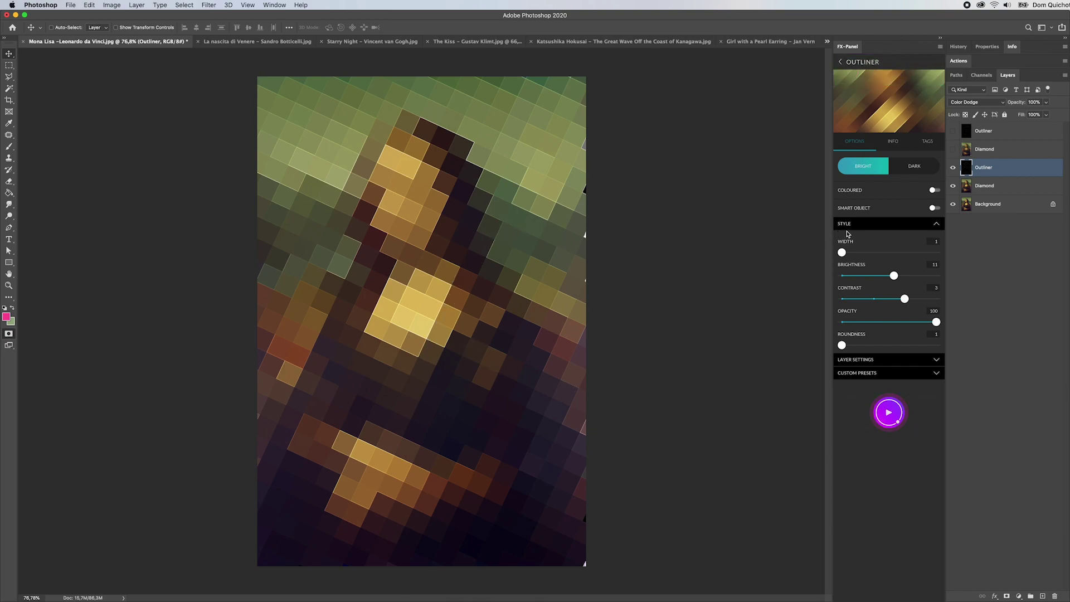
pyautogui.click(914, 166)
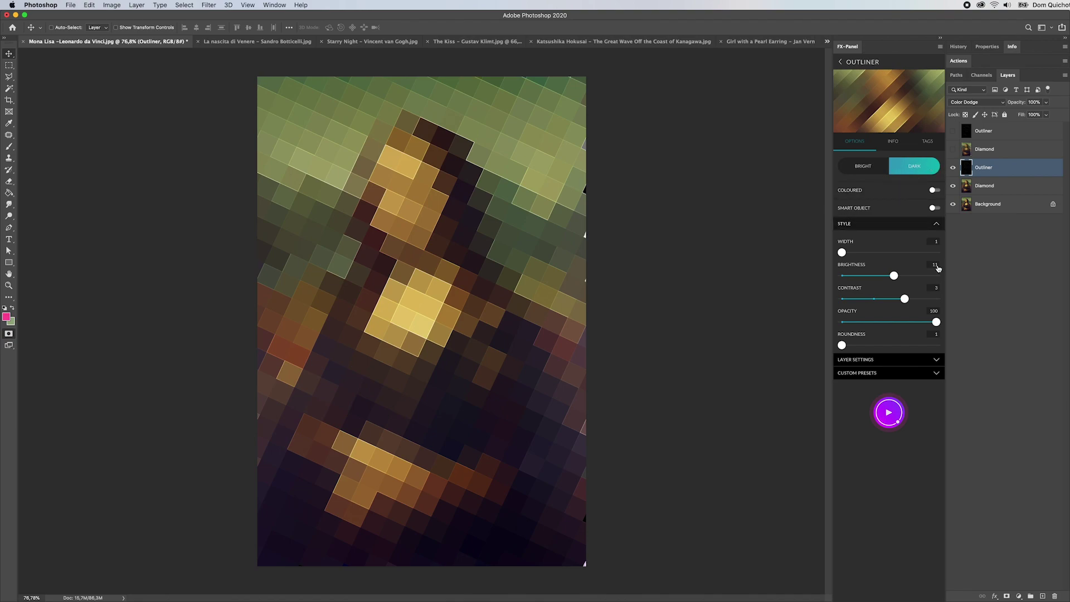
pyautogui.moveTo(911, 427)
pyautogui.click(889, 412)
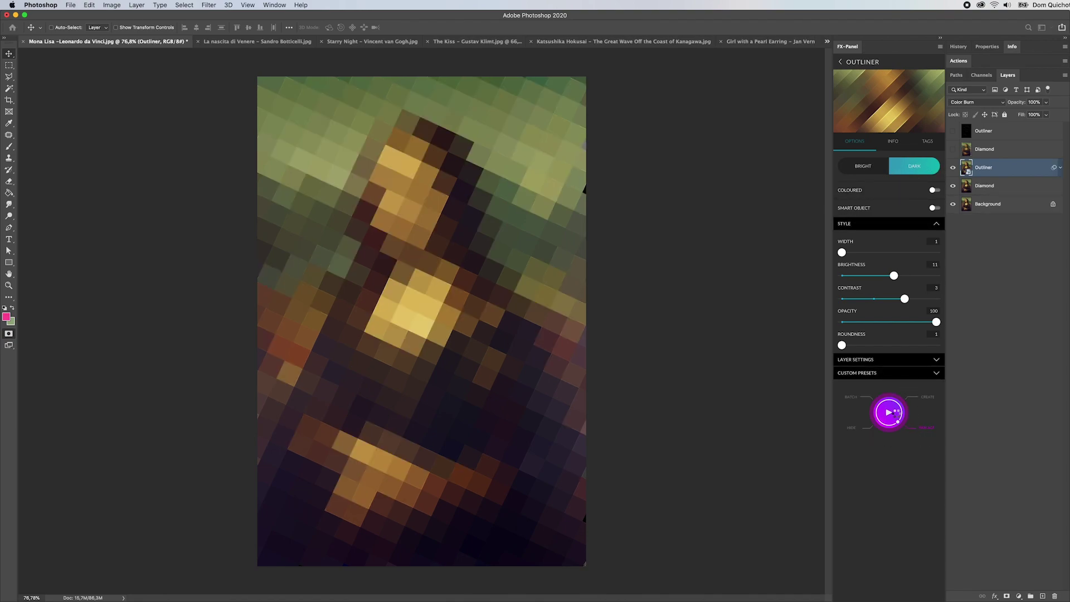
pyautogui.scroll(6, 502, 178)
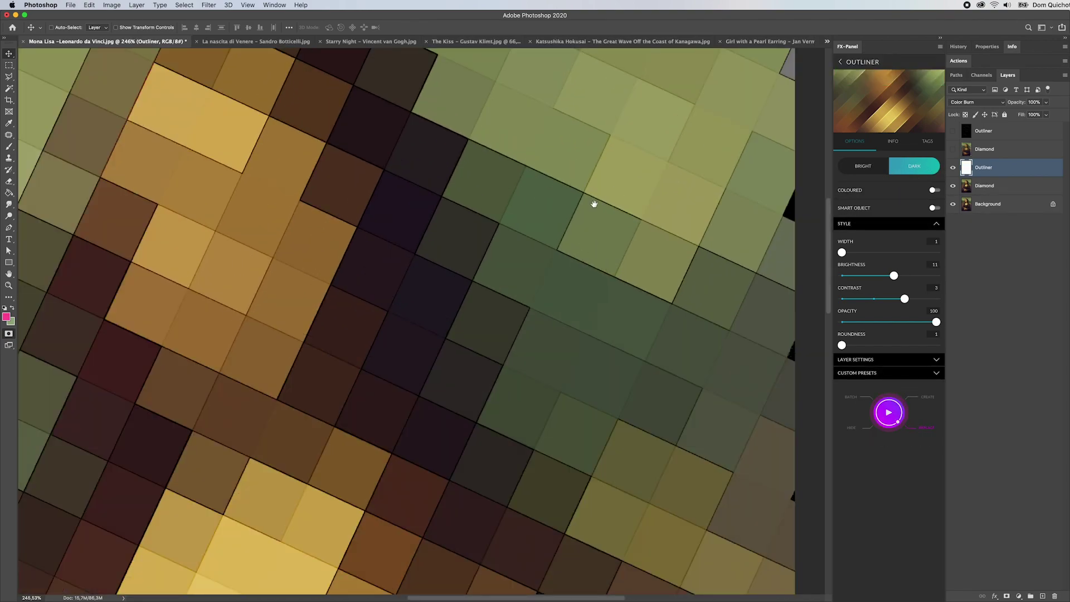
pyautogui.scroll(-6, 645, 290)
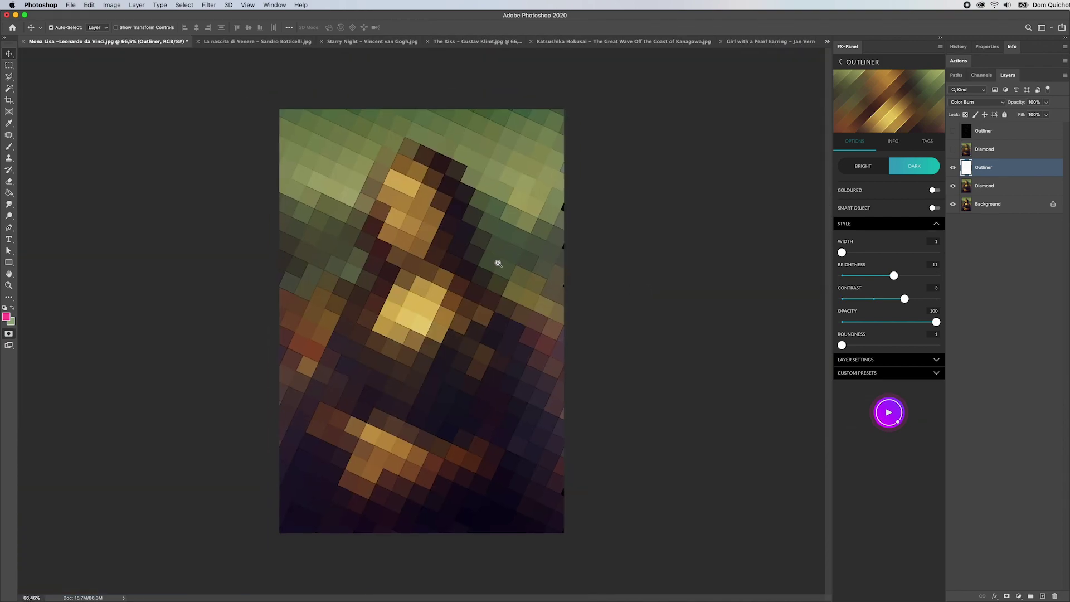
# Step: Delete the Outliner and Diamond layers, leaving the original Background, and bring up Stretched Pixels settings
pyautogui.click(874, 66)
pyautogui.moveTo(894, 134)
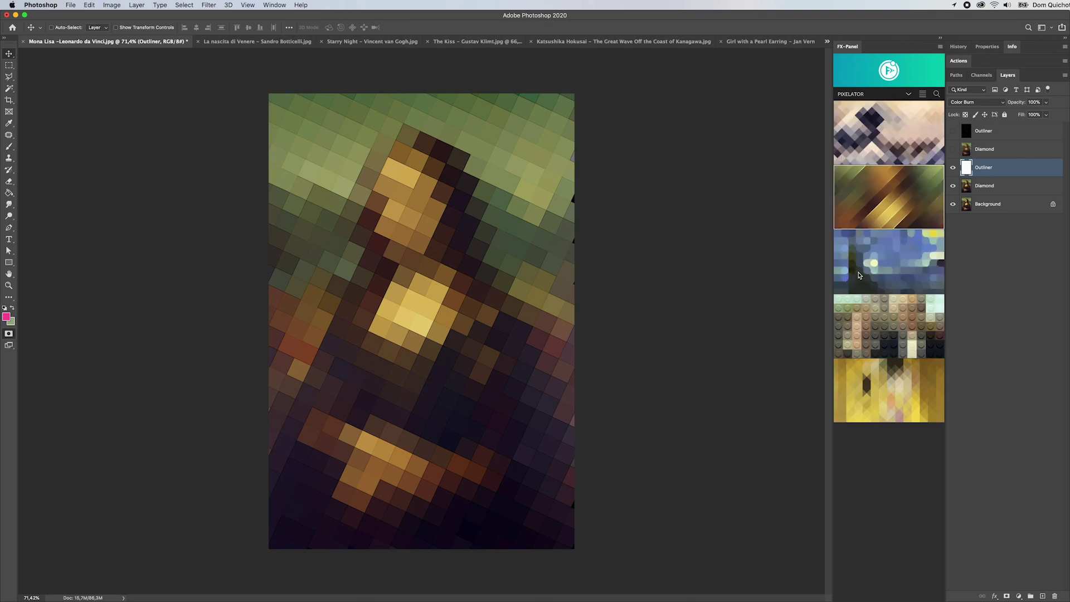
pyautogui.click(1022, 181)
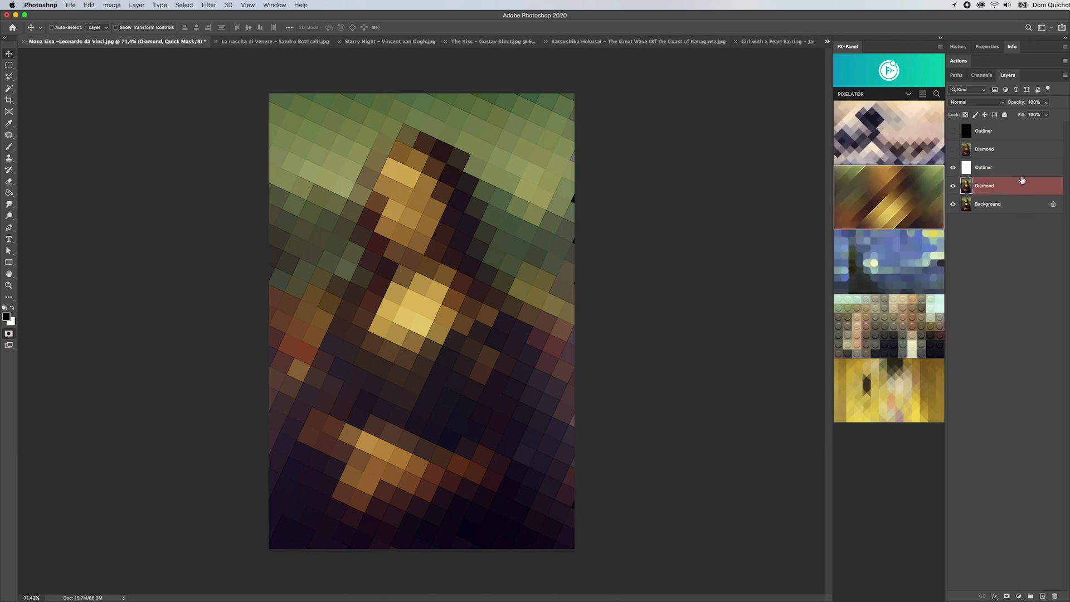
pyautogui.press('Delete')
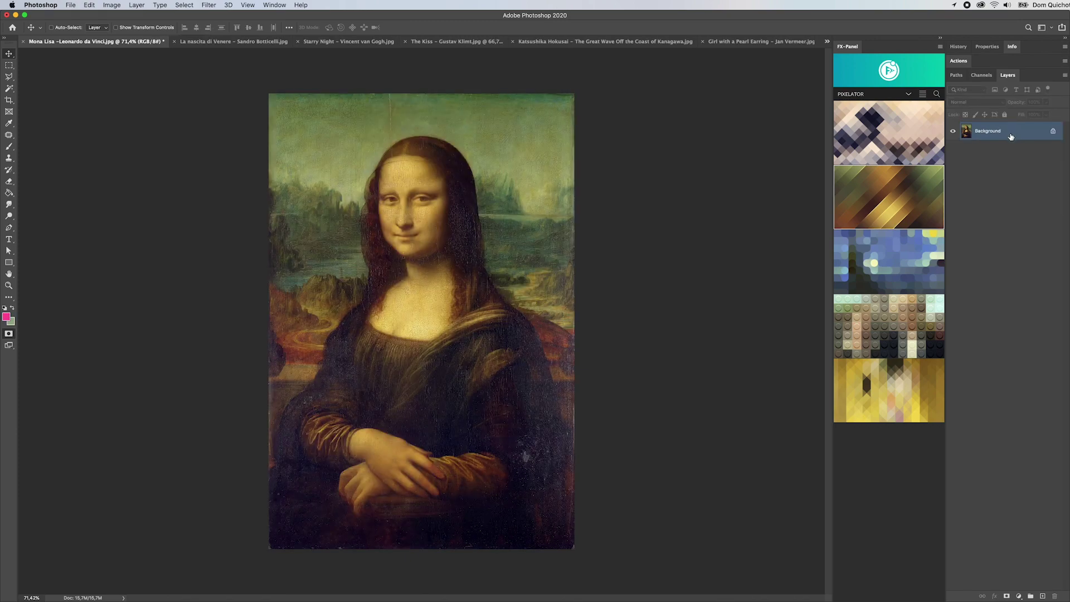
pyautogui.moveTo(864, 274)
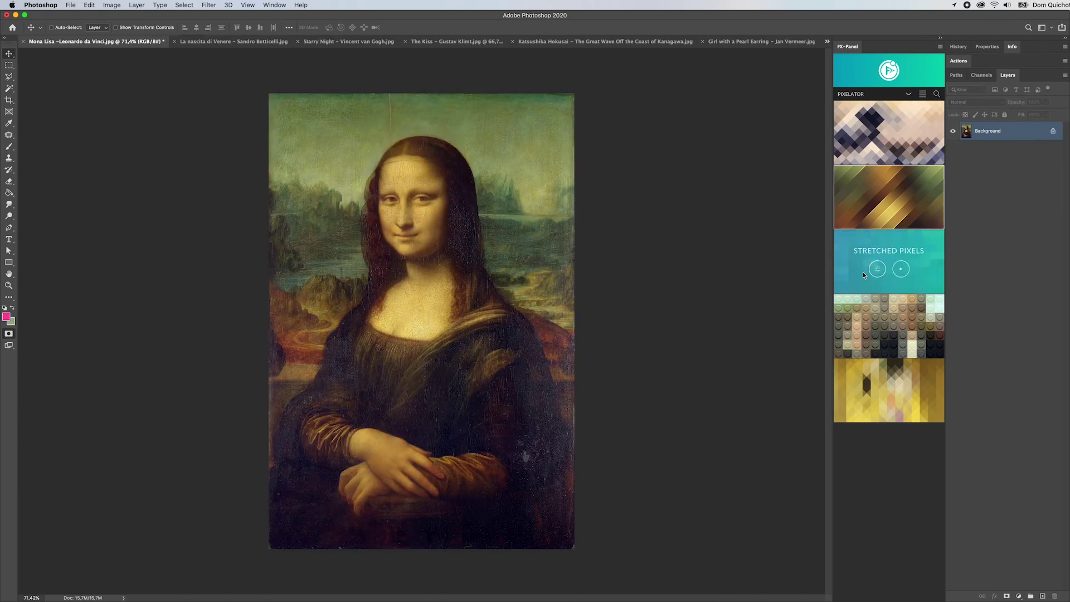
pyautogui.click(878, 270)
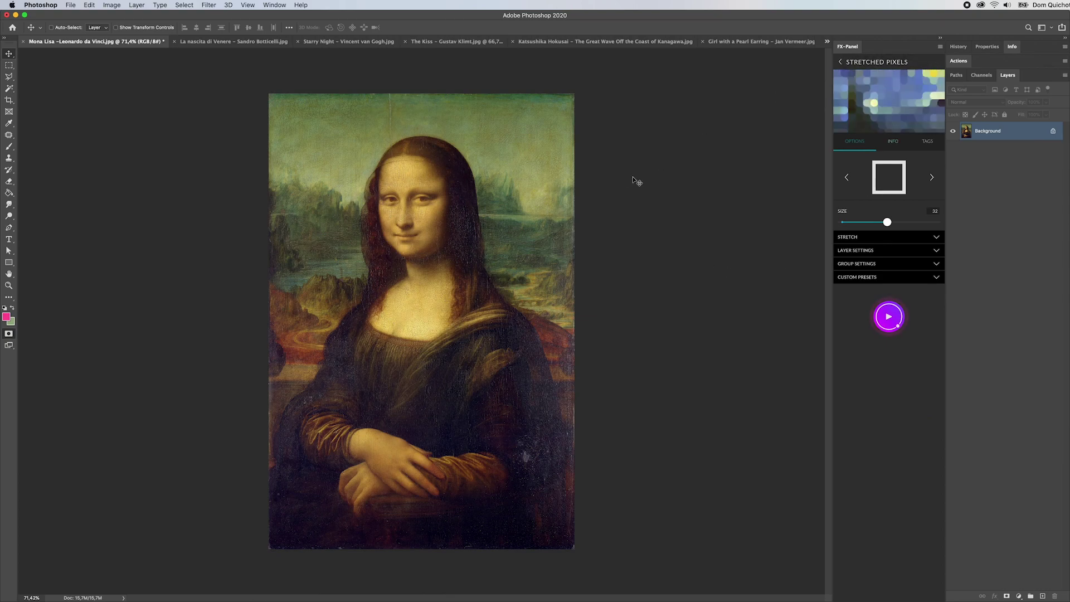
# Step: In Starry Night, set the Stretched Pixels shape to square at size 32 and render it
pyautogui.click(349, 42)
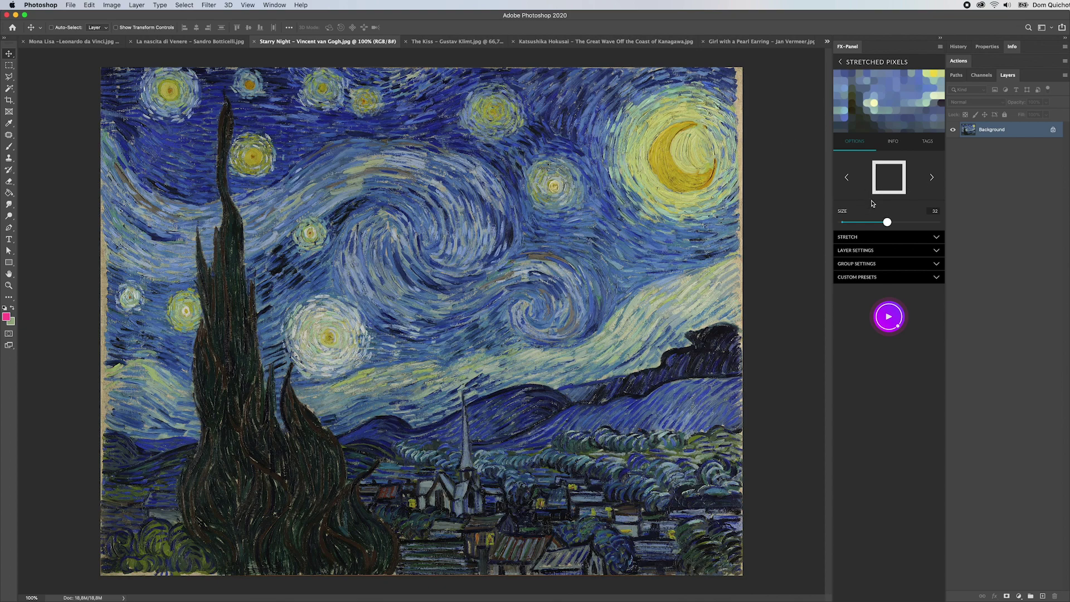
pyautogui.click(932, 178)
pyautogui.click(928, 177)
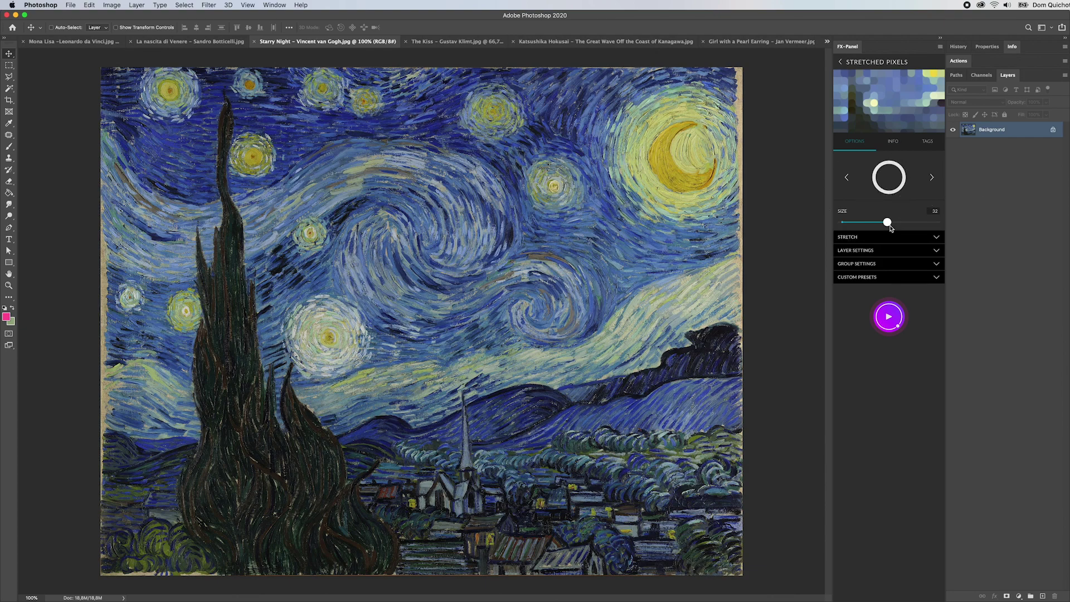
pyautogui.click(847, 178)
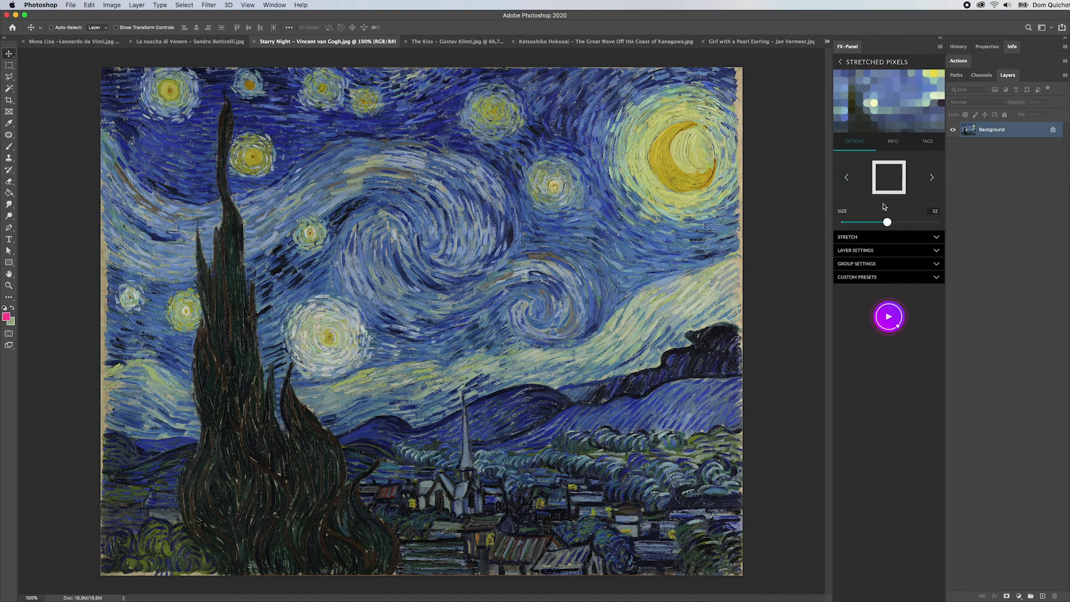
pyautogui.click(889, 317)
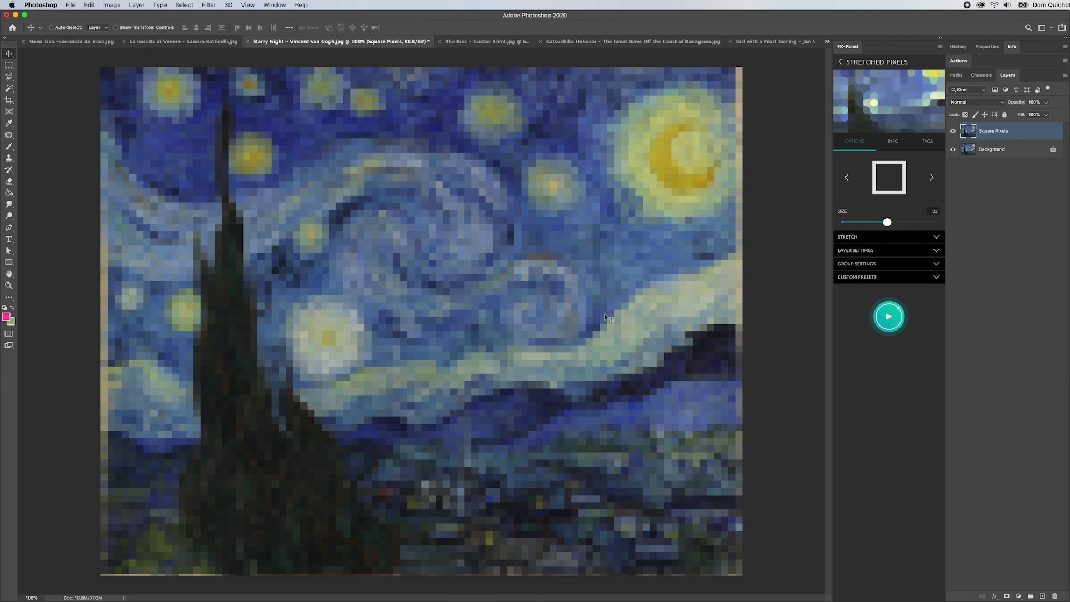
# Step: Re-render Starry Night as rounded-square pixels at size 113
pyautogui.click(932, 177)
pyautogui.moveTo(885, 313)
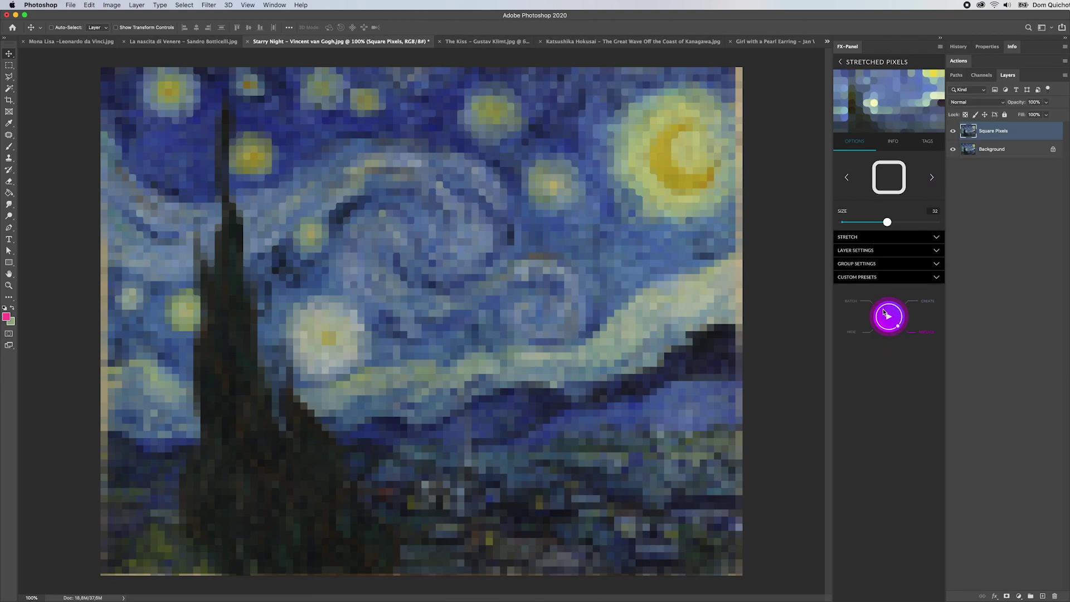
pyautogui.click(921, 222)
pyautogui.click(891, 319)
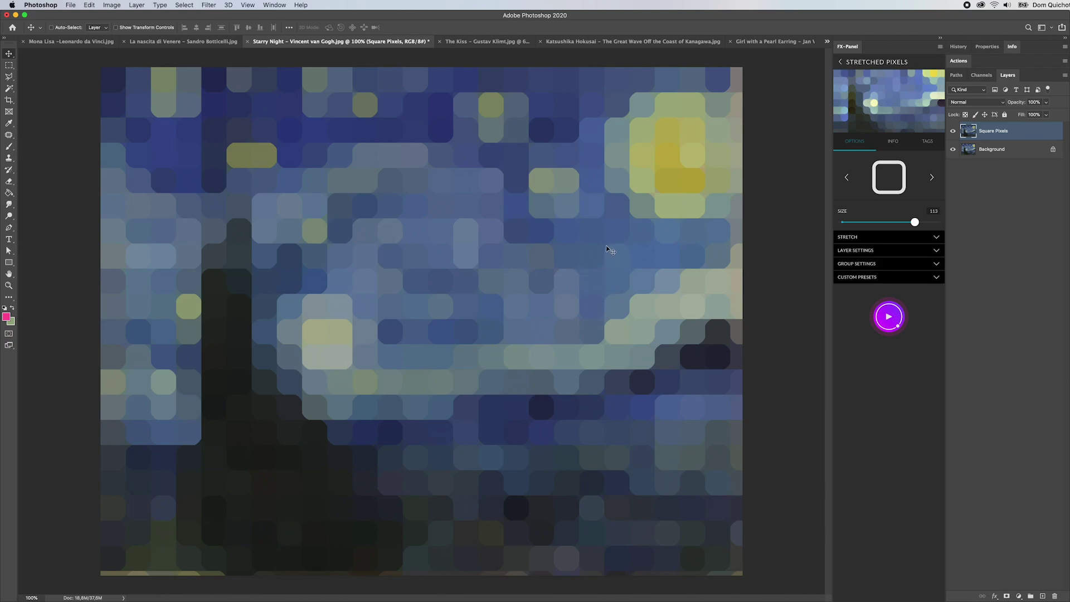
# Step: Try the circle shape, then re-render as large square blocks at size 113
pyautogui.click(932, 177)
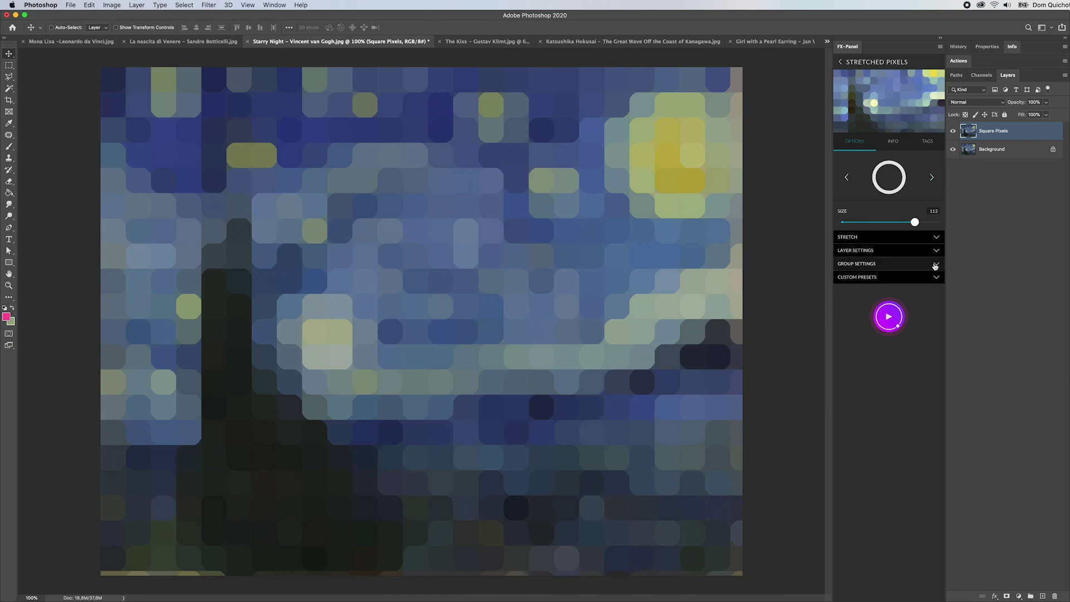
pyautogui.moveTo(913, 327)
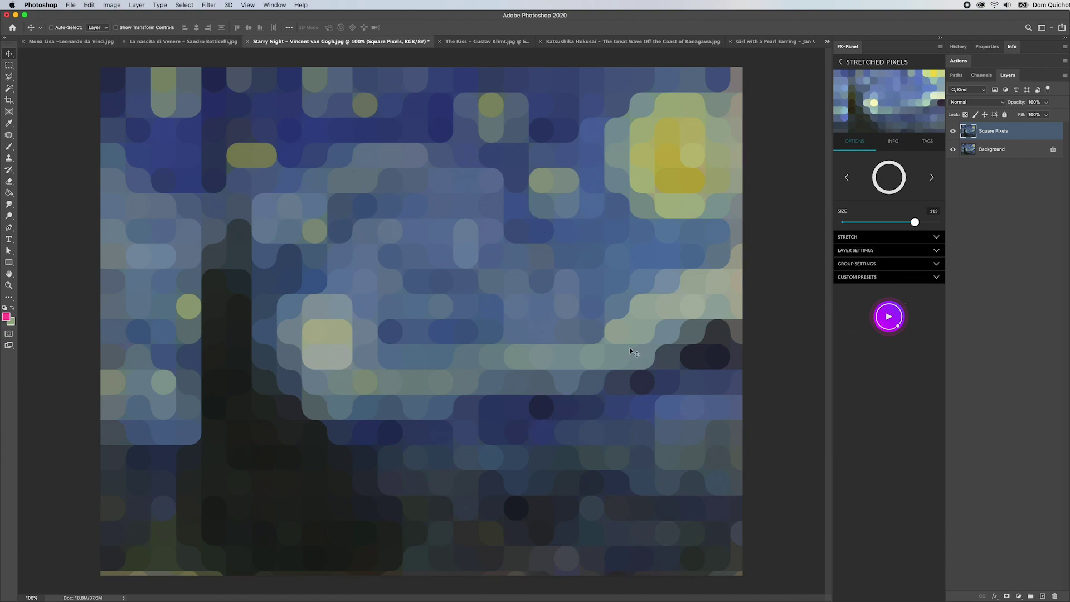
pyautogui.click(932, 177)
pyautogui.click(903, 322)
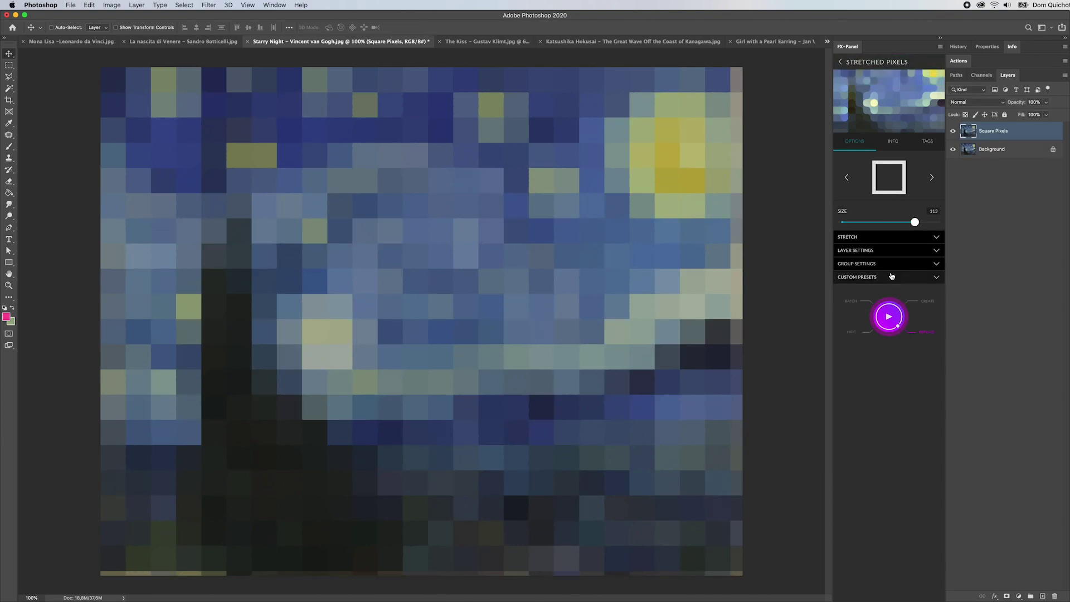
# Step: Enable vertical pixel stretching with stretch size 75 and re-apply the effect
pyautogui.click(850, 239)
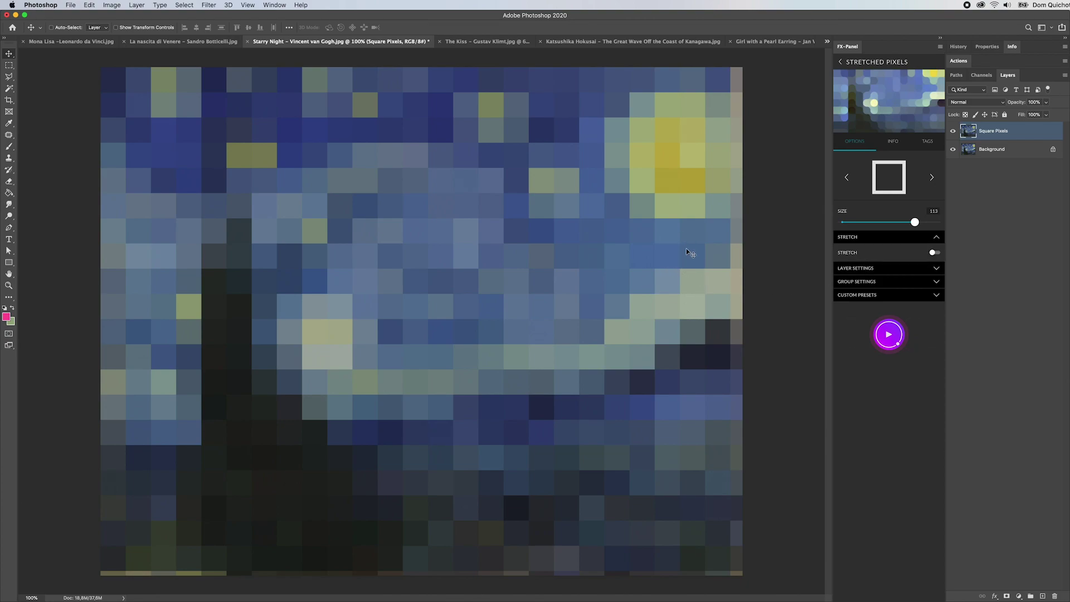
pyautogui.click(871, 254)
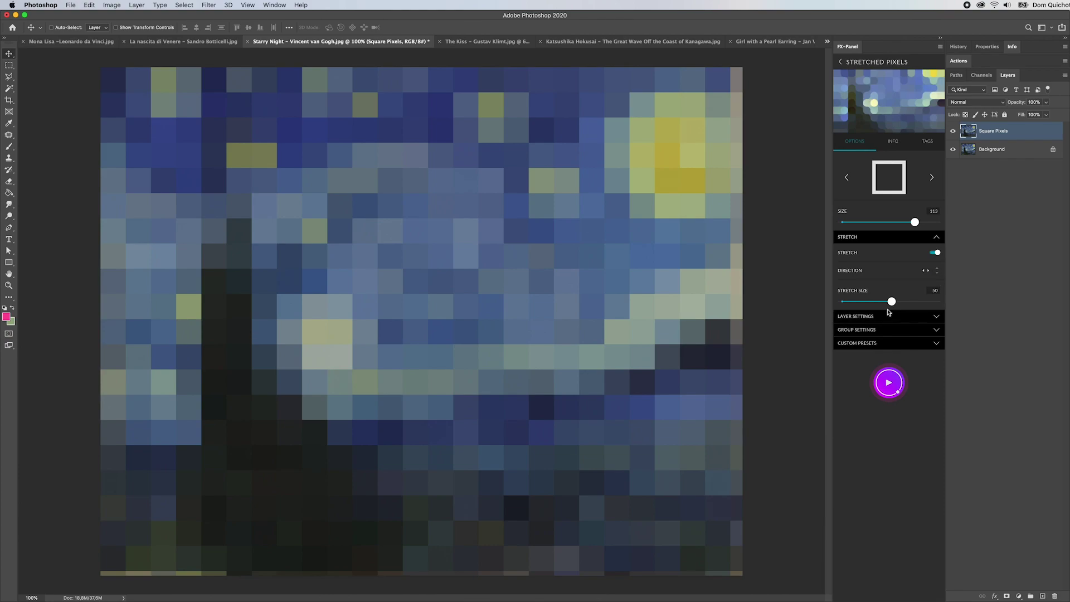
pyautogui.click(901, 384)
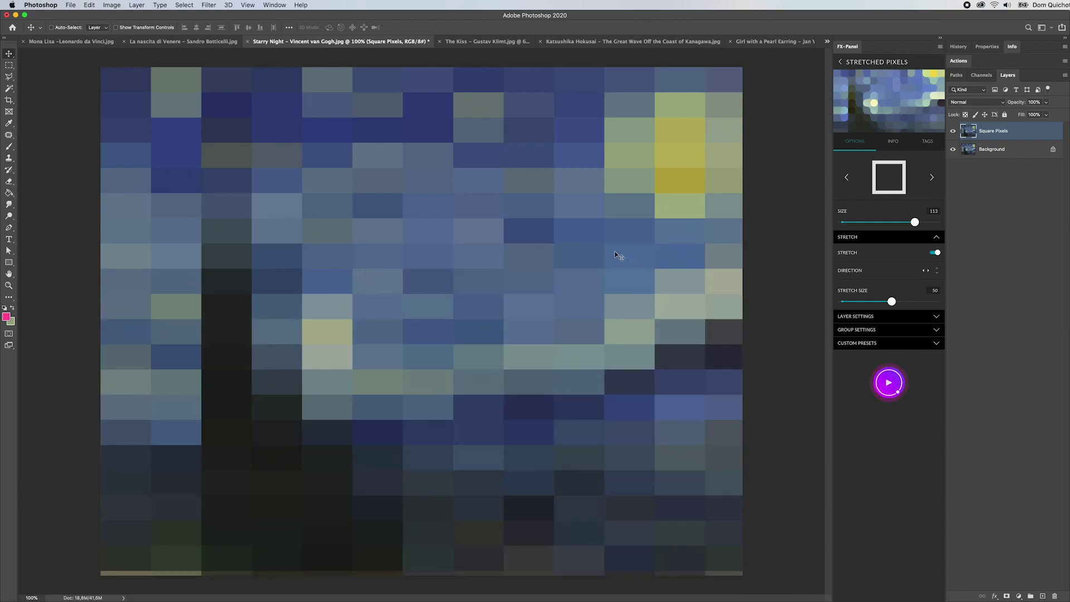
pyautogui.moveTo(897, 304); pyautogui.dragTo(919, 307)
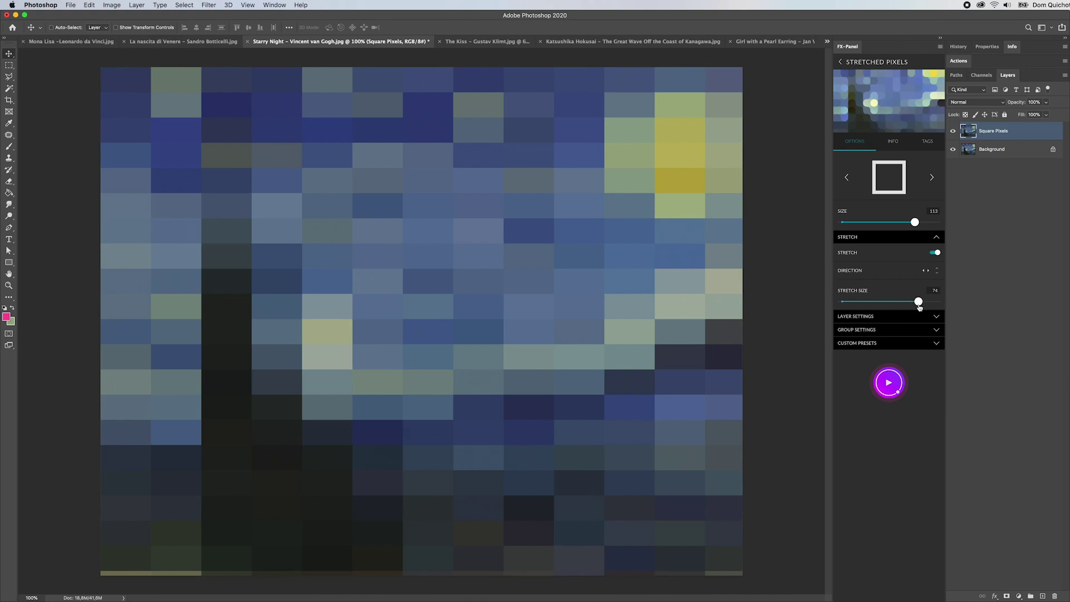
pyautogui.click(938, 271)
pyautogui.click(895, 385)
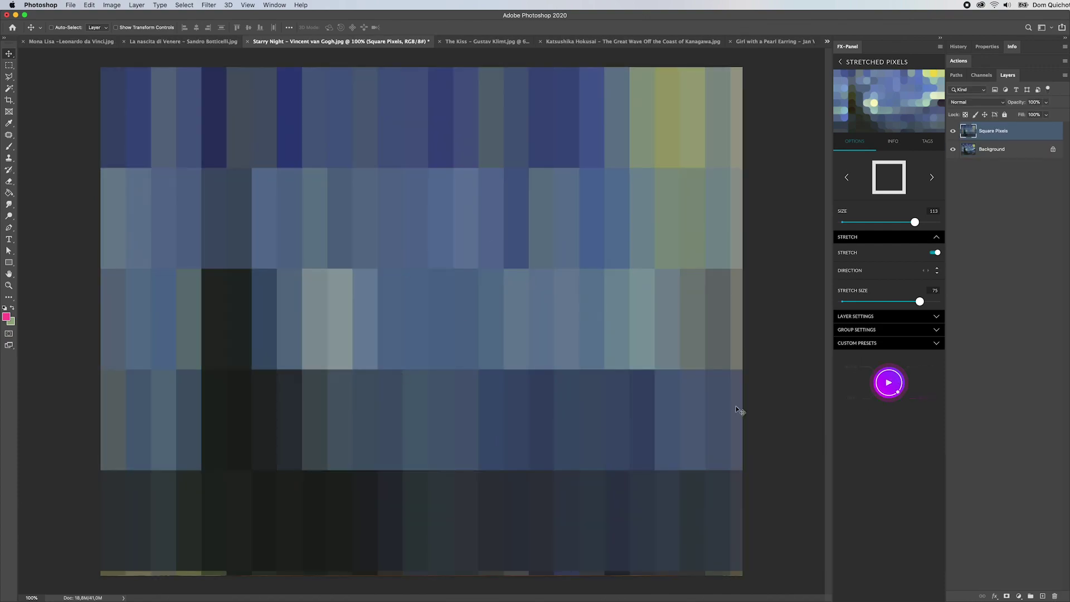
# Step: Switch to circle pixels at size 34 and re-apply the stretched effect
pyautogui.click(933, 179)
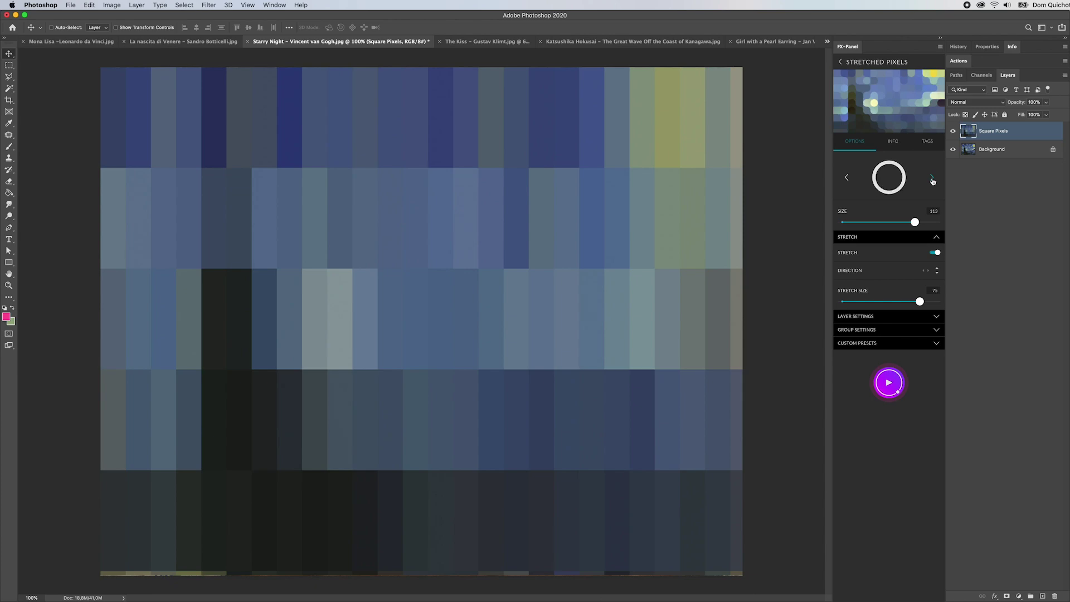
pyautogui.click(889, 390)
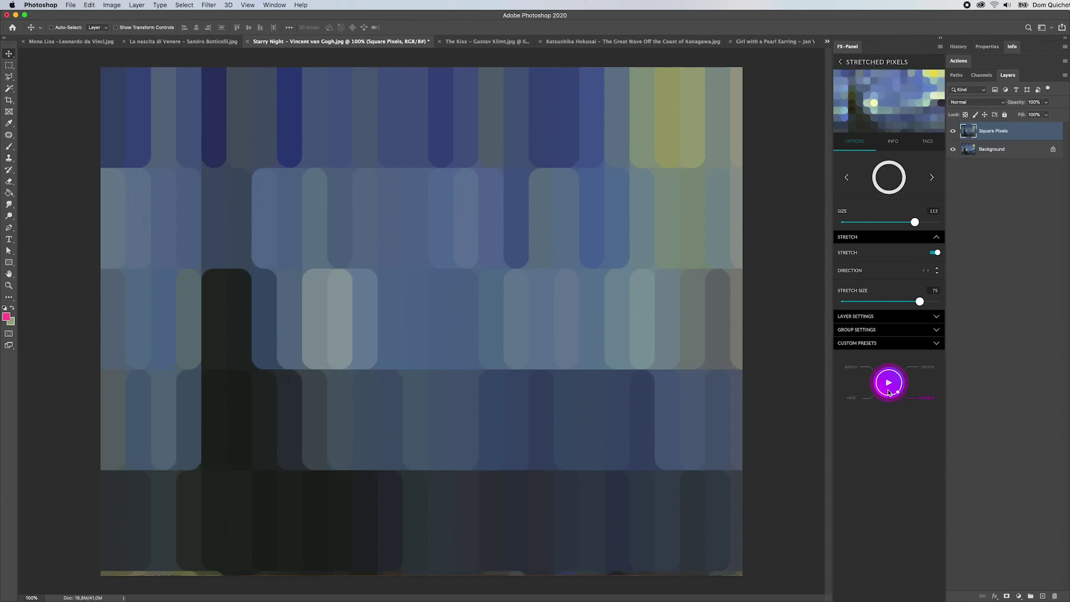
pyautogui.click(869, 222)
pyautogui.click(889, 223)
pyautogui.click(887, 388)
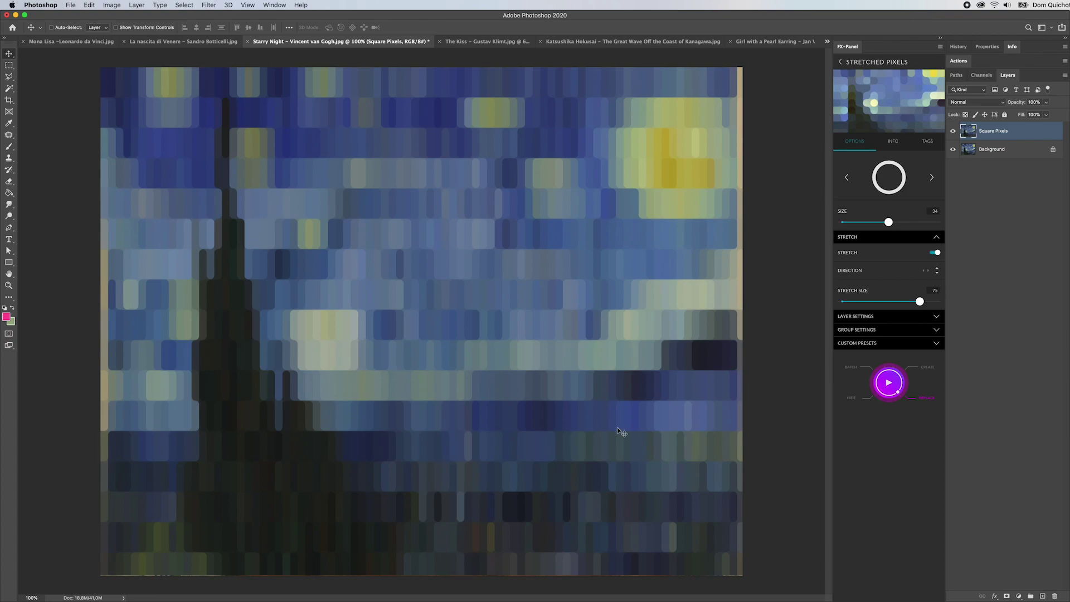
# Step: Apply the Outliner (Dark) effect as an extra layer on top
pyautogui.click(848, 62)
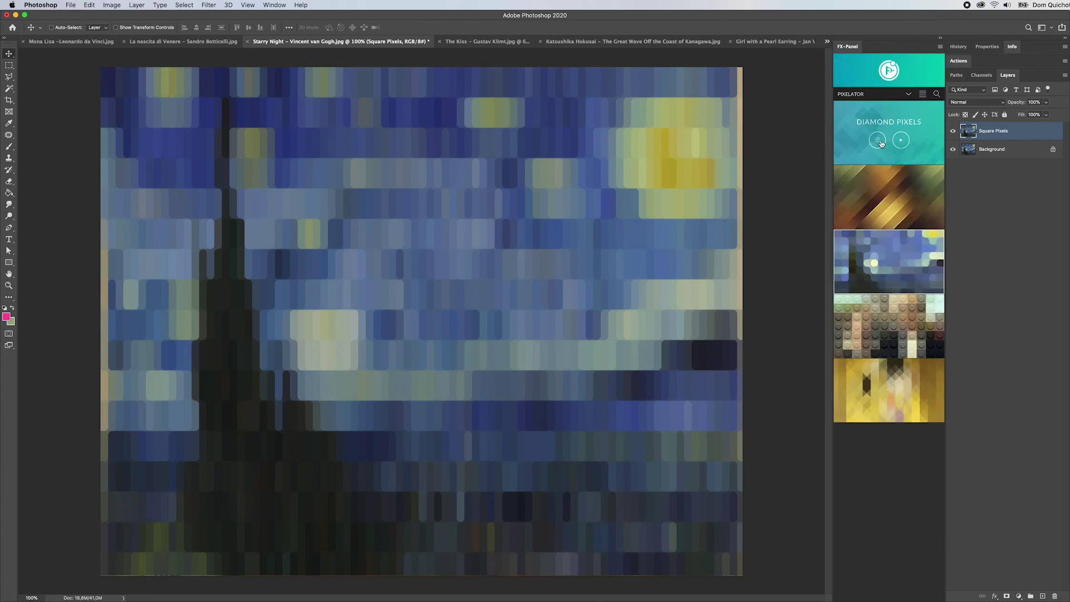
pyautogui.click(876, 204)
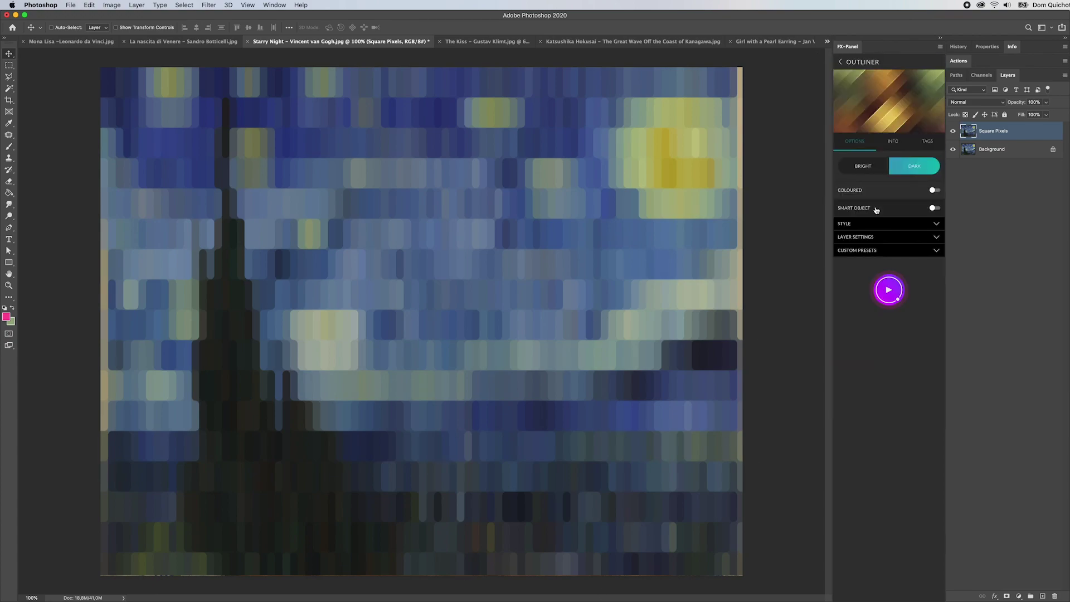
pyautogui.click(926, 276)
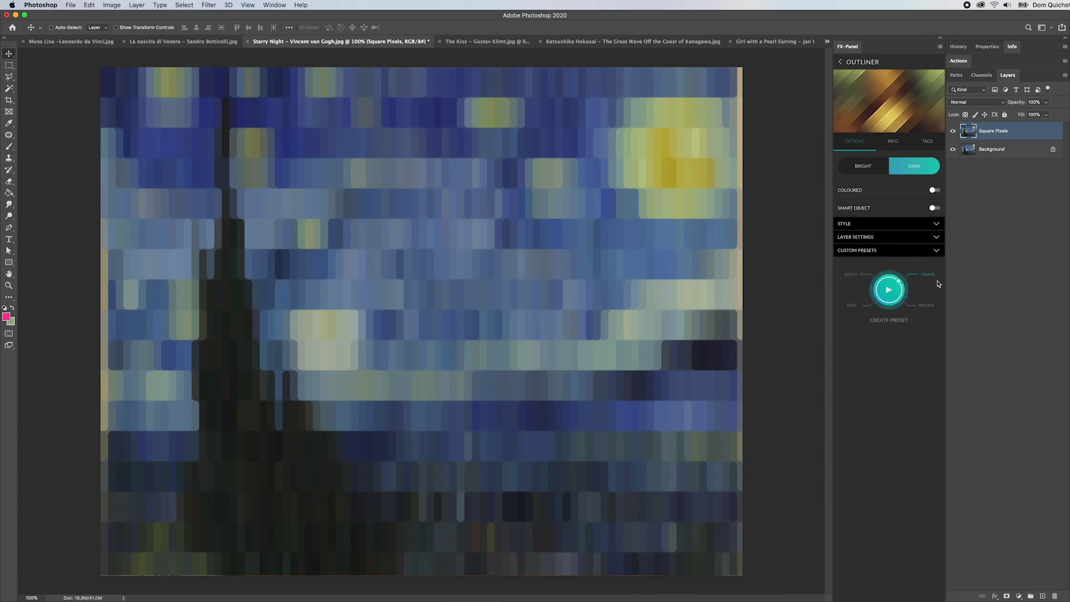
pyautogui.click(920, 305)
pyautogui.click(927, 275)
pyautogui.click(888, 290)
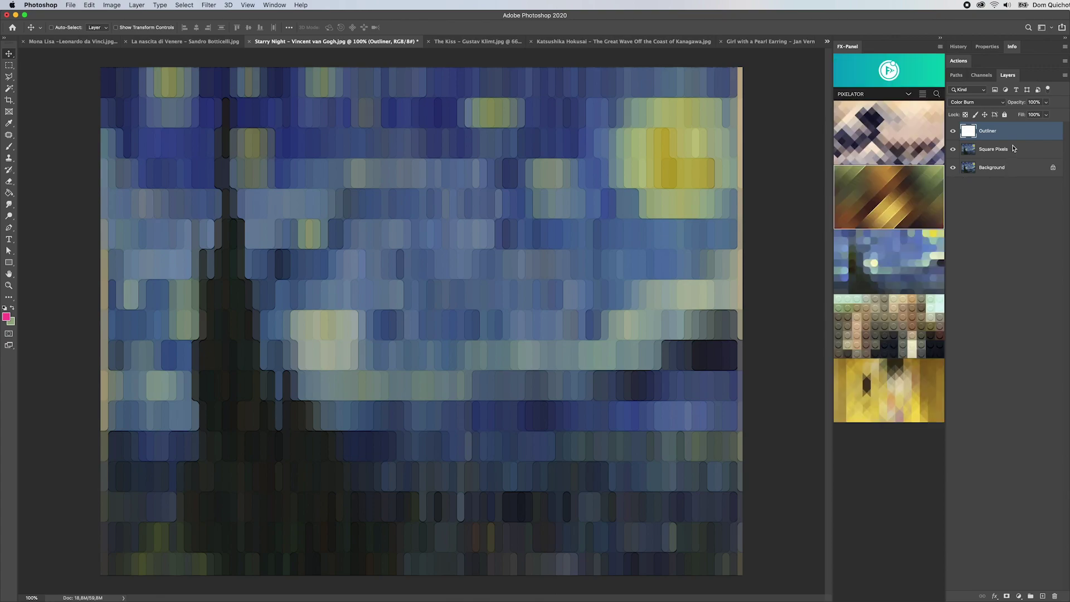
# Step: Delete the Outliner and Square Pixels layers and bring up the Toy Bricks settings
pyautogui.press('Delete')
pyautogui.press('Delete')
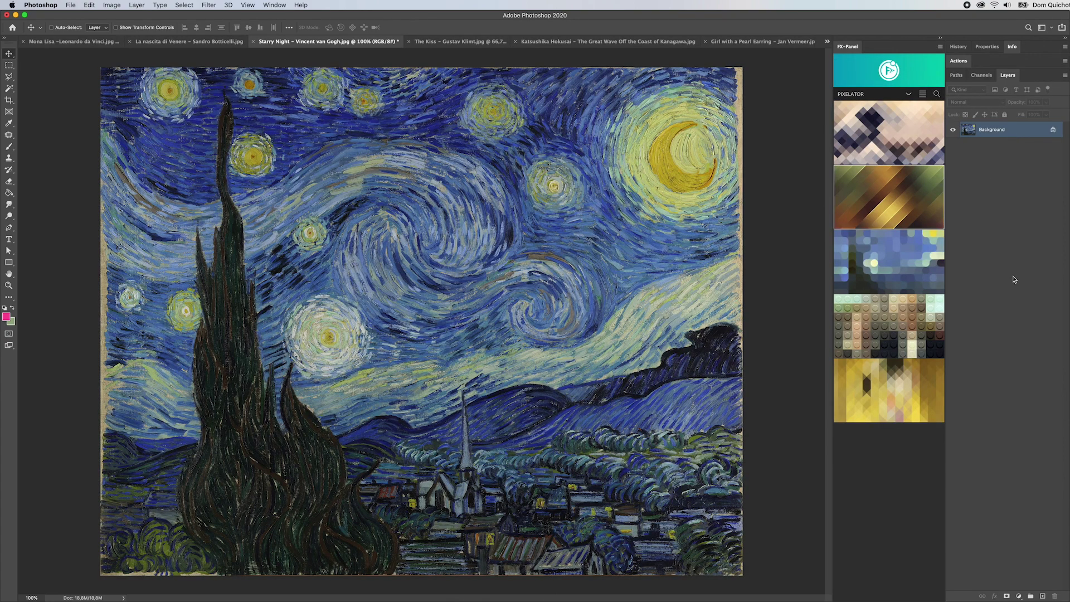
pyautogui.moveTo(863, 328)
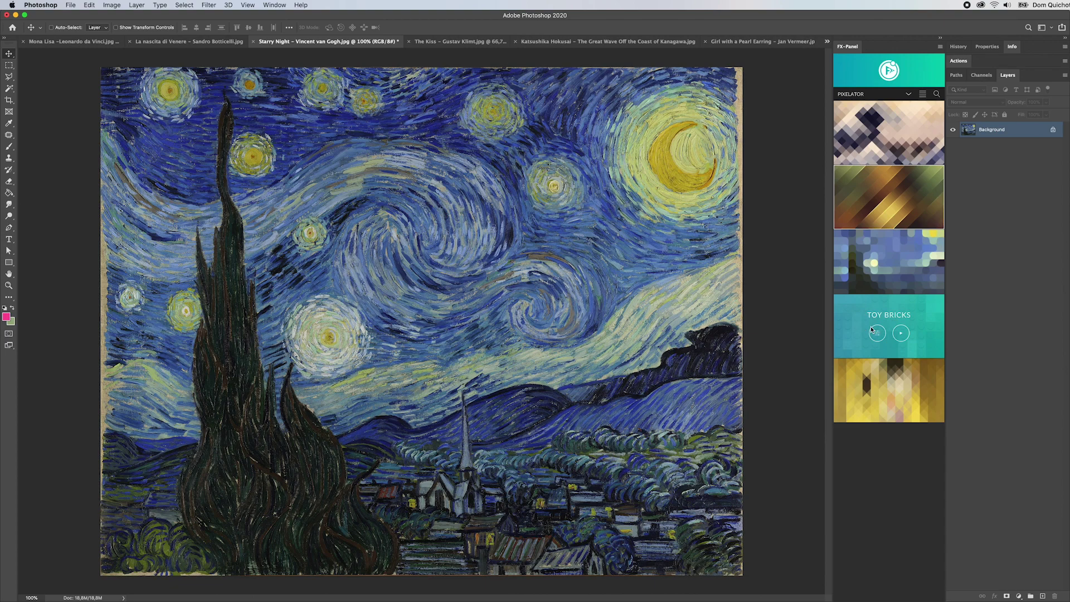
pyautogui.click(878, 334)
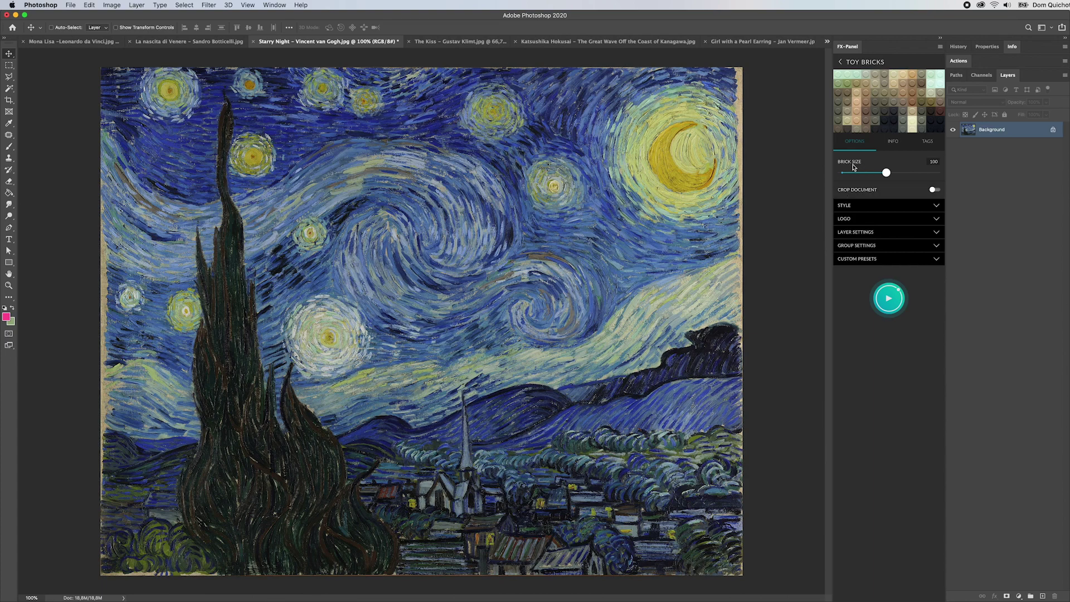
# Step: Render Starry Night as toy bricks at size 100, then re-run with Crop Document toggled
pyautogui.click(892, 301)
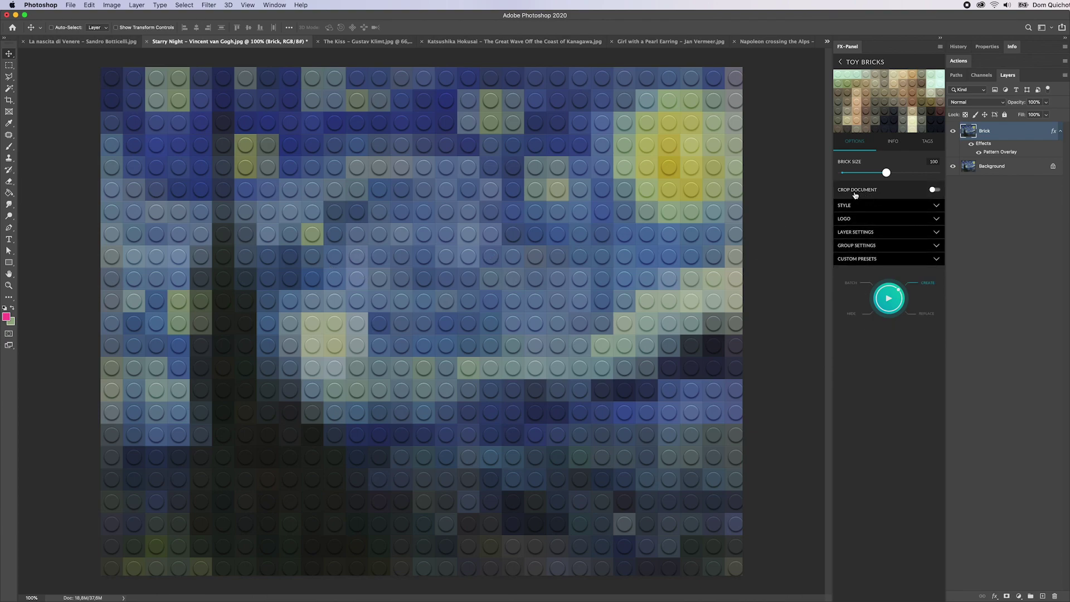
pyautogui.click(880, 195)
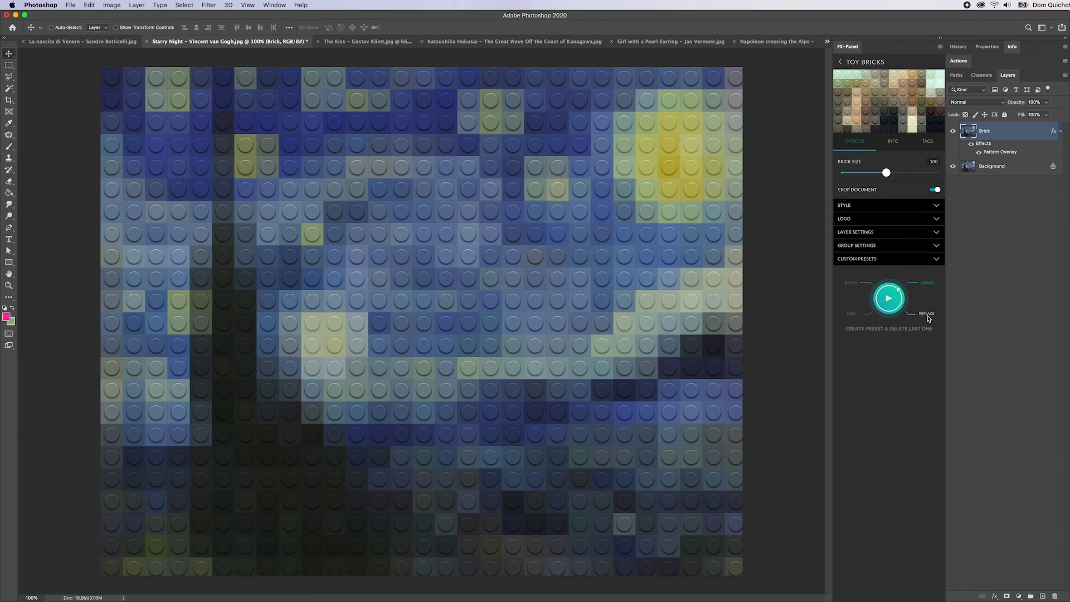
pyautogui.click(893, 306)
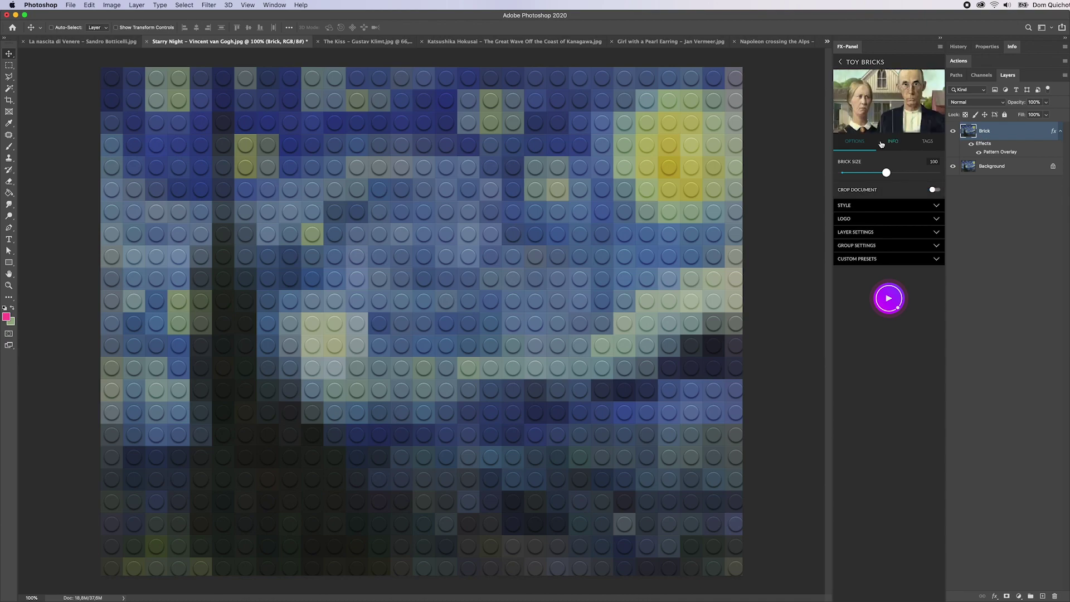
# Step: Try brick knob sizes 50 and 100, rebuilding the bricks each time
pyautogui.click(893, 207)
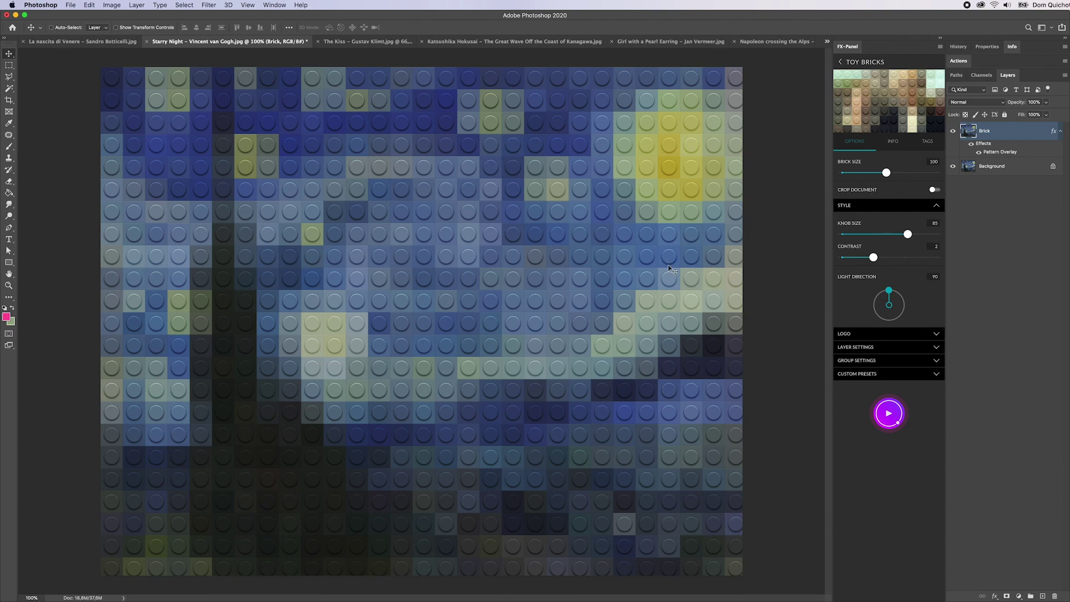
pyautogui.scroll(10, 687, 266)
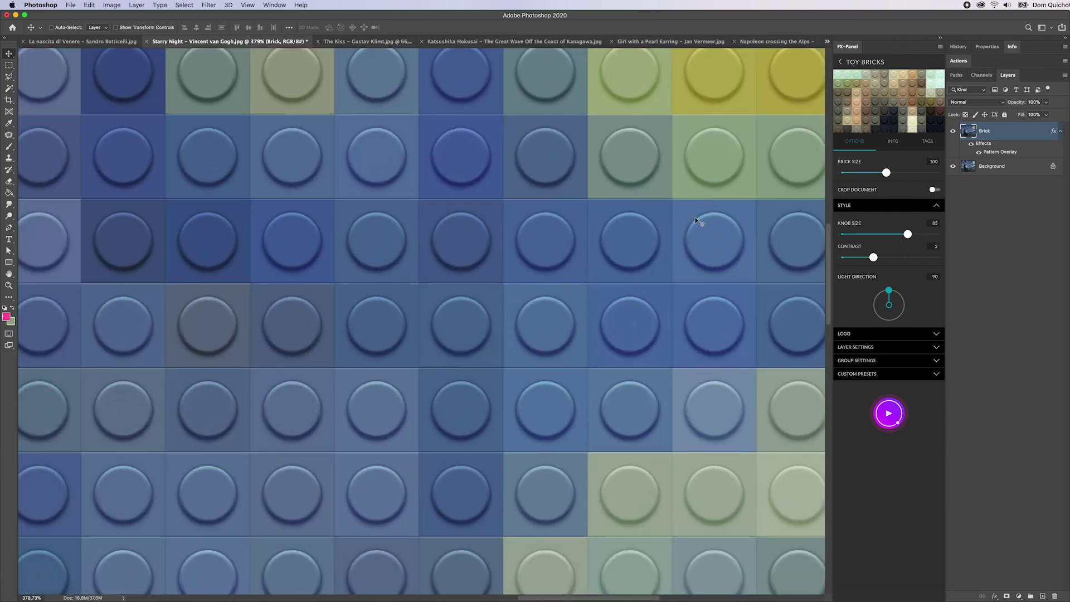
pyautogui.scroll(-10, 686, 262)
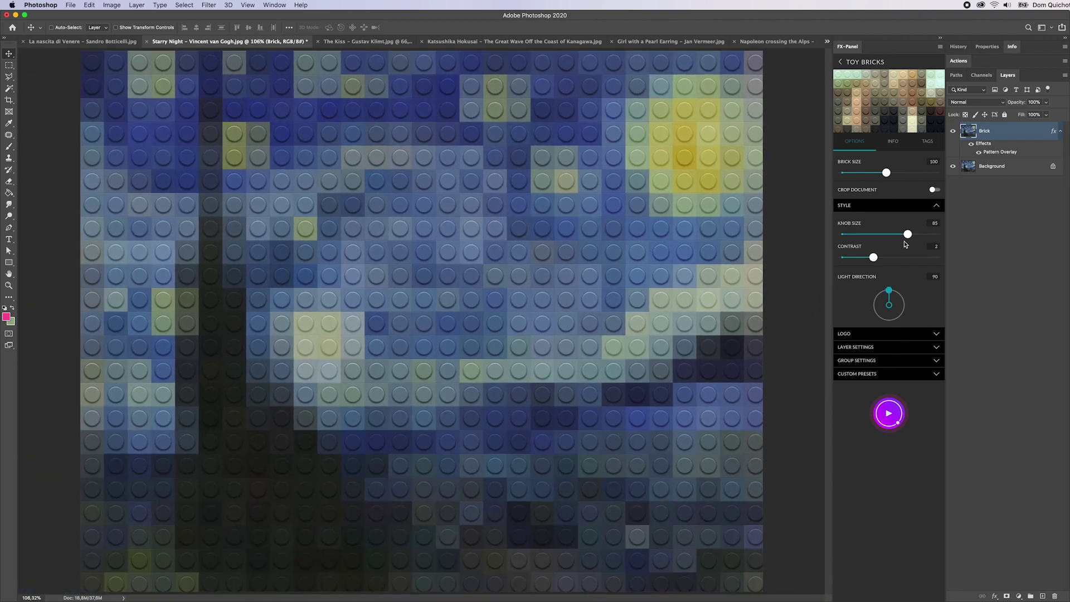
pyautogui.moveTo(907, 235); pyautogui.dragTo(840, 236)
pyautogui.click(898, 413)
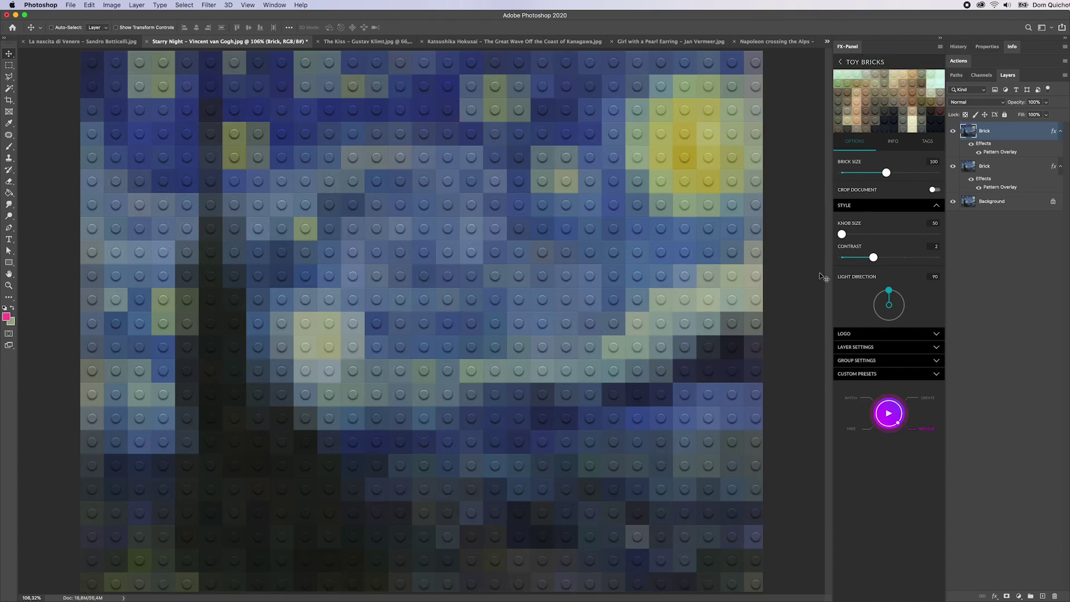
pyautogui.moveTo(843, 235); pyautogui.dragTo(958, 235)
pyautogui.click(888, 419)
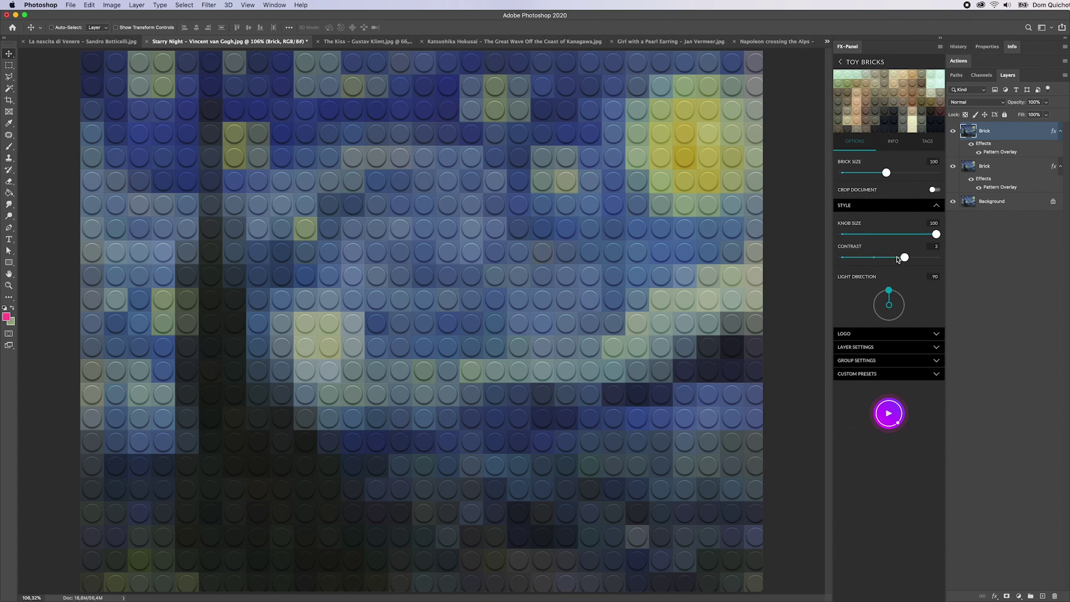
# Step: Adjust contrast, set knob size 91 and light direction 38 from the upper right, and rebuild
pyautogui.moveTo(868, 261); pyautogui.dragTo(961, 261)
pyautogui.moveTo(886, 415)
pyautogui.click(886, 414)
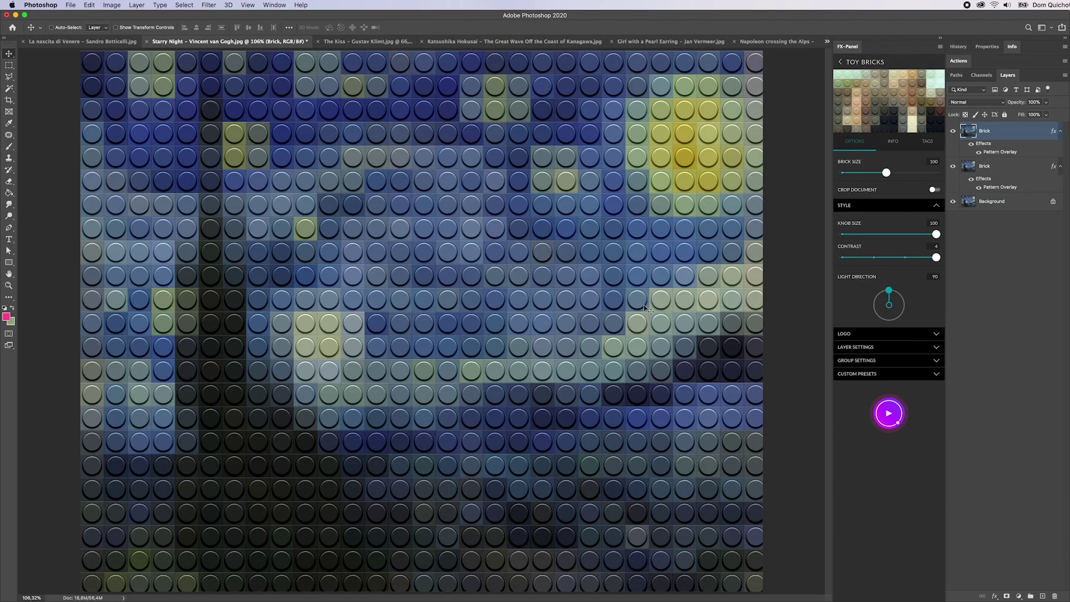
pyautogui.moveTo(936, 235); pyautogui.dragTo(910, 240)
pyautogui.moveTo(889, 291); pyautogui.dragTo(863, 321)
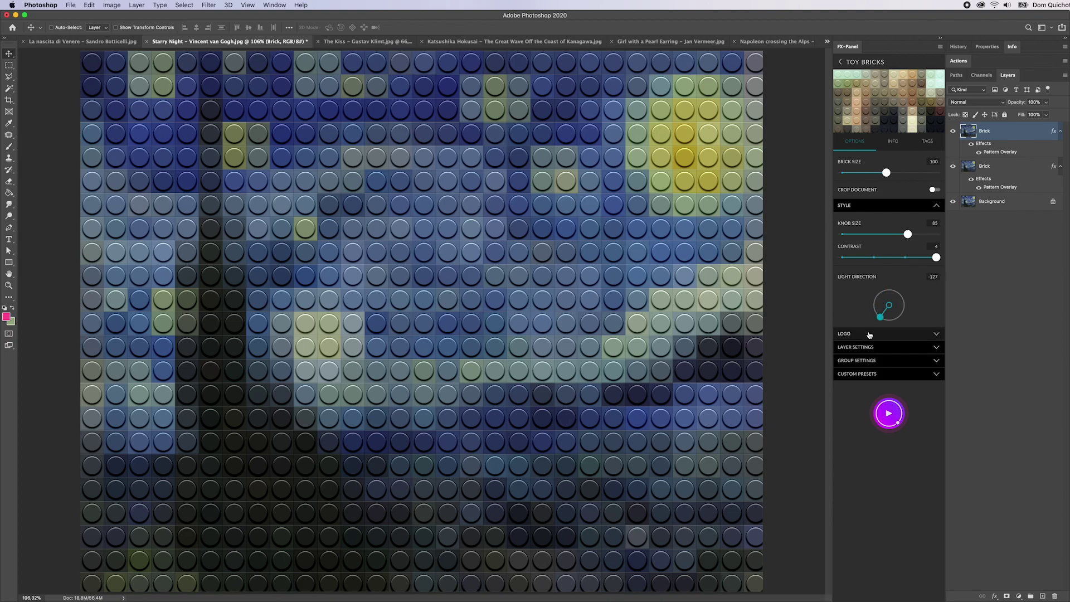
pyautogui.click(894, 424)
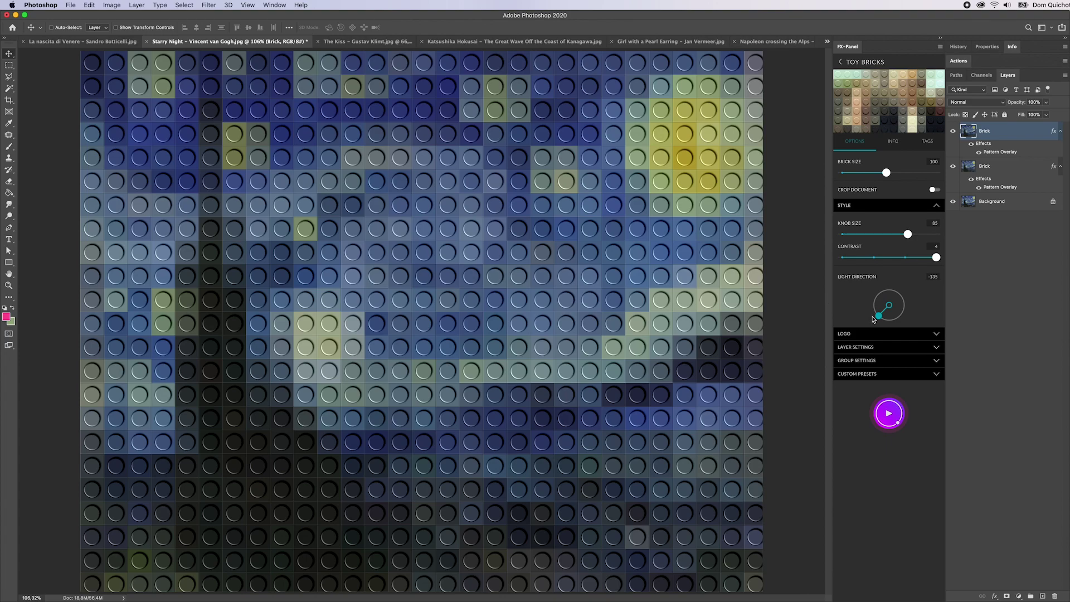
pyautogui.moveTo(874, 319); pyautogui.dragTo(904, 262)
pyautogui.click(890, 414)
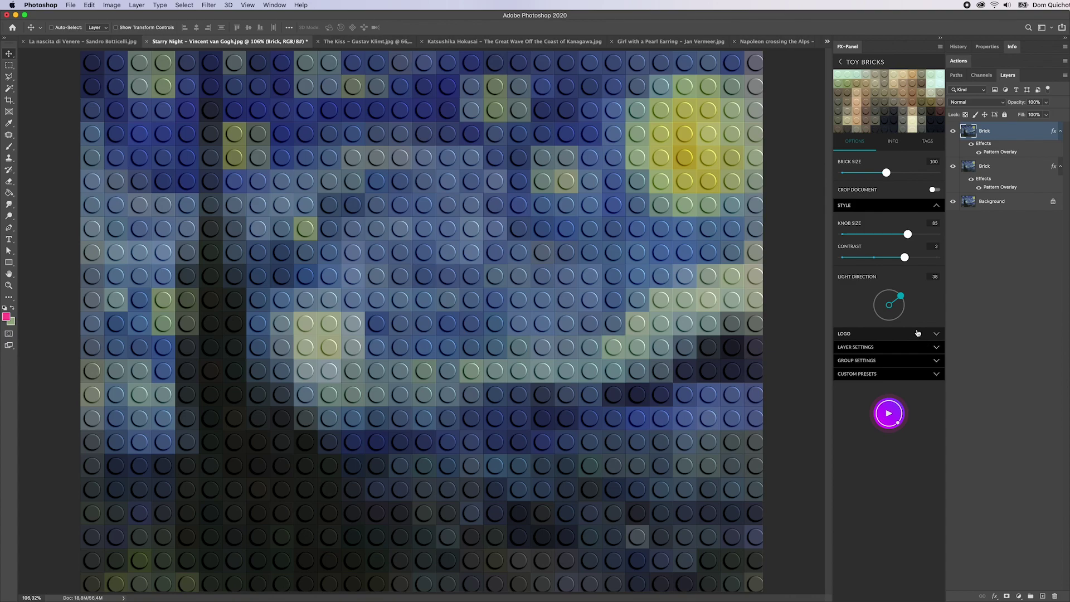
# Step: Turn on the stud logo, rebuild the bricks, and zoom in on the studs
pyautogui.click(892, 205)
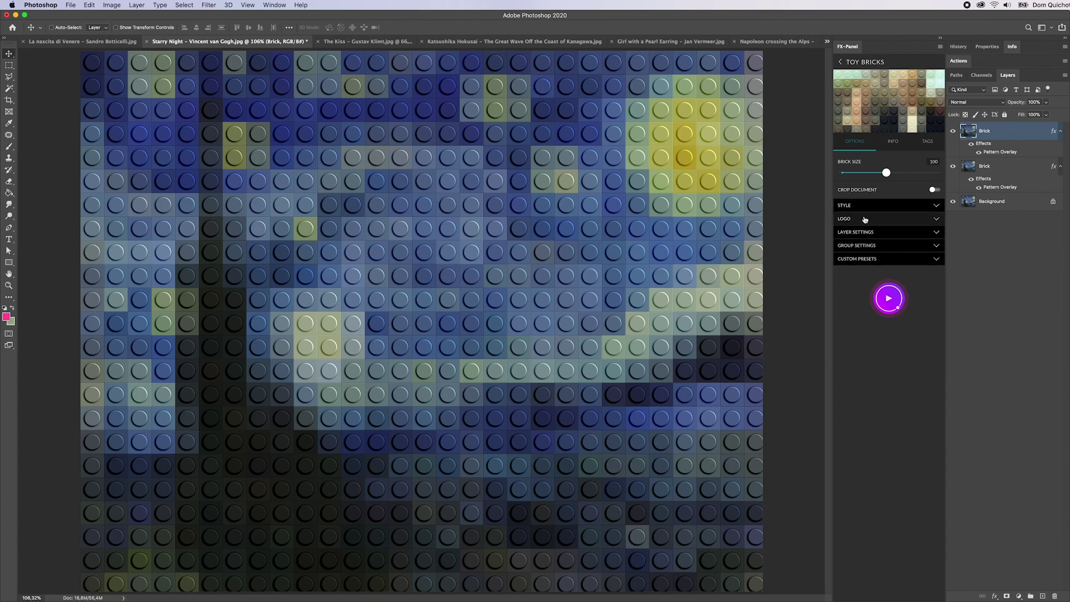
pyautogui.click(866, 220)
pyautogui.click(857, 238)
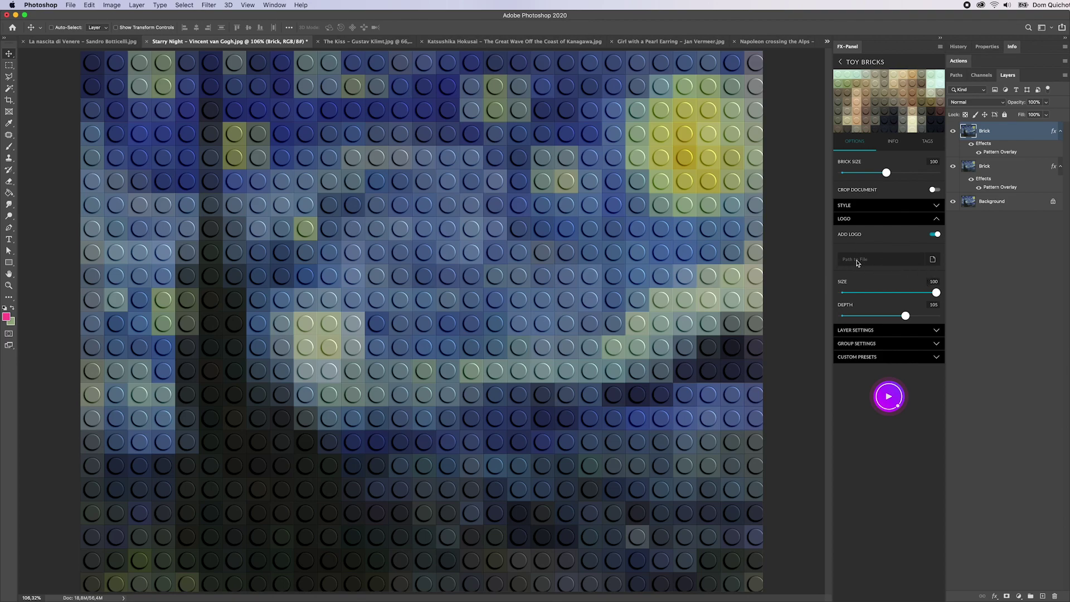
pyautogui.moveTo(883, 395)
pyautogui.click(889, 396)
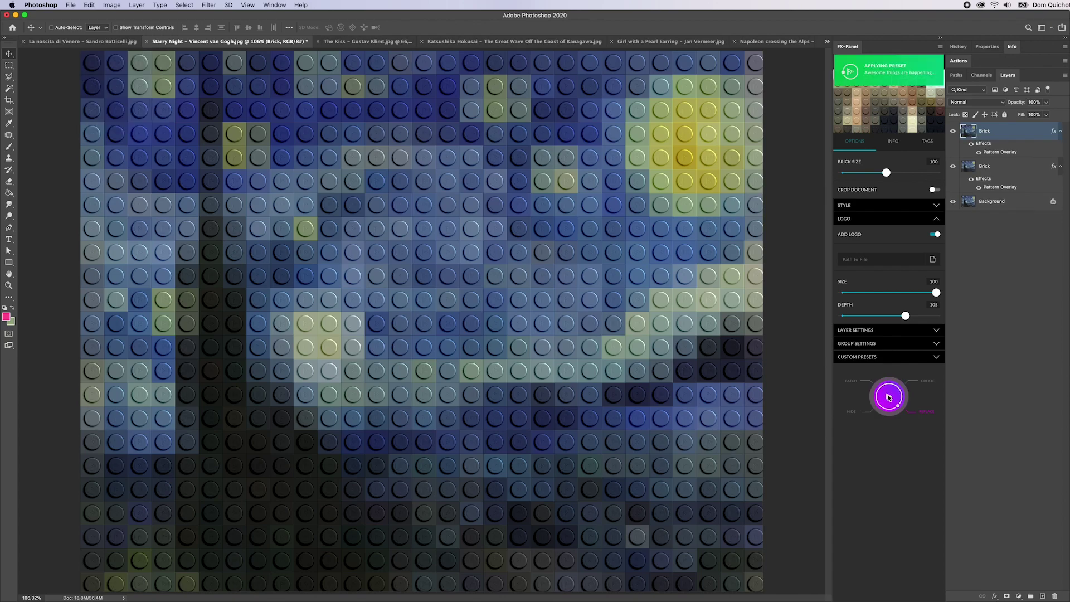
pyautogui.moveTo(656, 278); pyautogui.dragTo(718, 281)
pyautogui.scroll(-5, 659, 387)
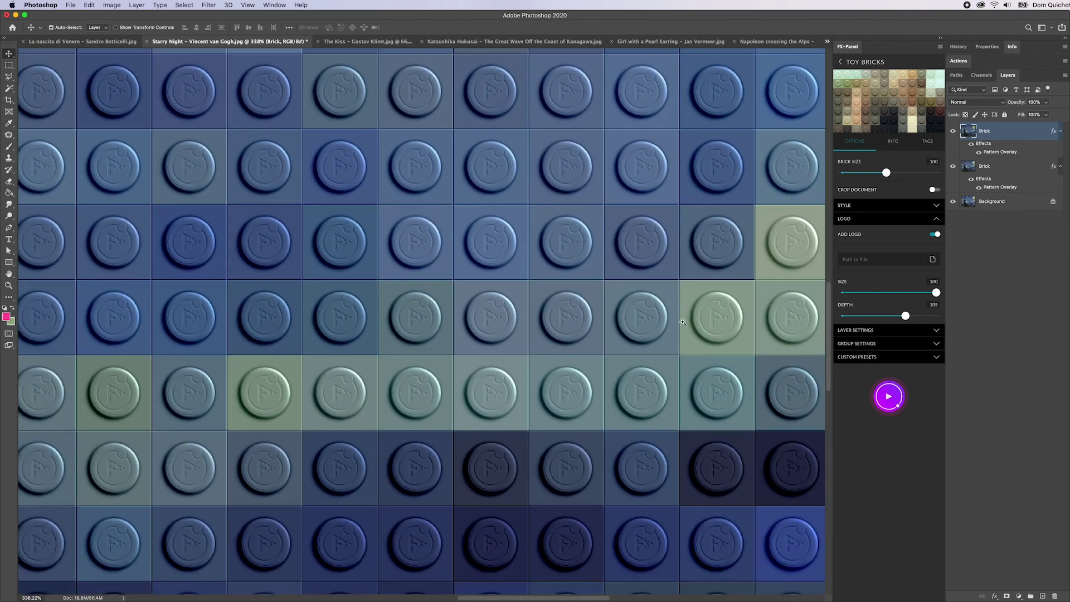
pyautogui.scroll(-6, 665, 363)
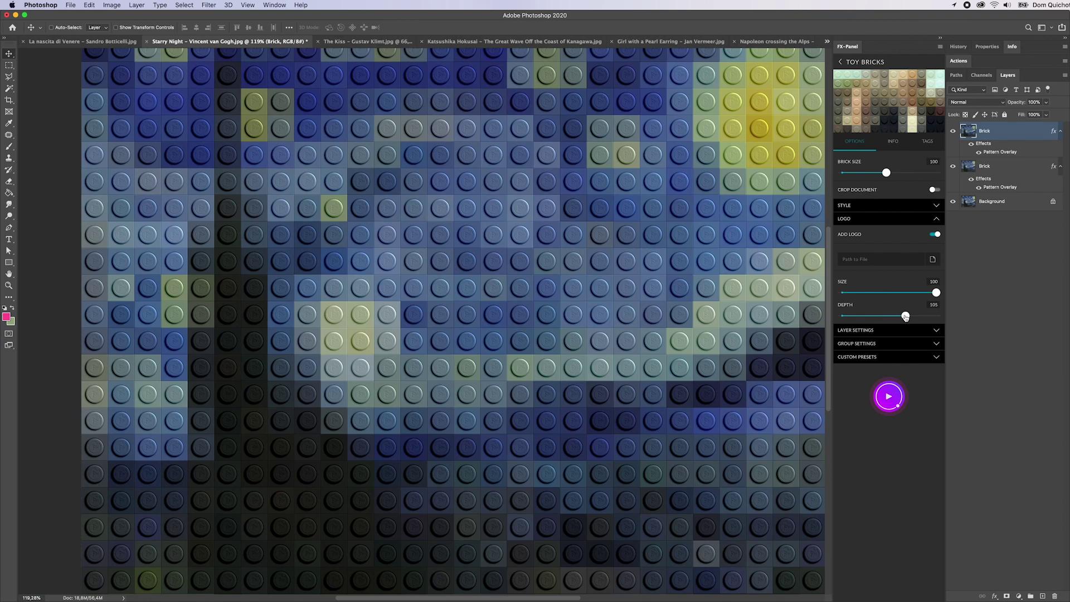
# Step: Lower the logo depth to 2, rebuild, and inspect the logo detail
pyautogui.moveTo(906, 317); pyautogui.dragTo(847, 316)
pyautogui.click(852, 316)
pyautogui.click(890, 395)
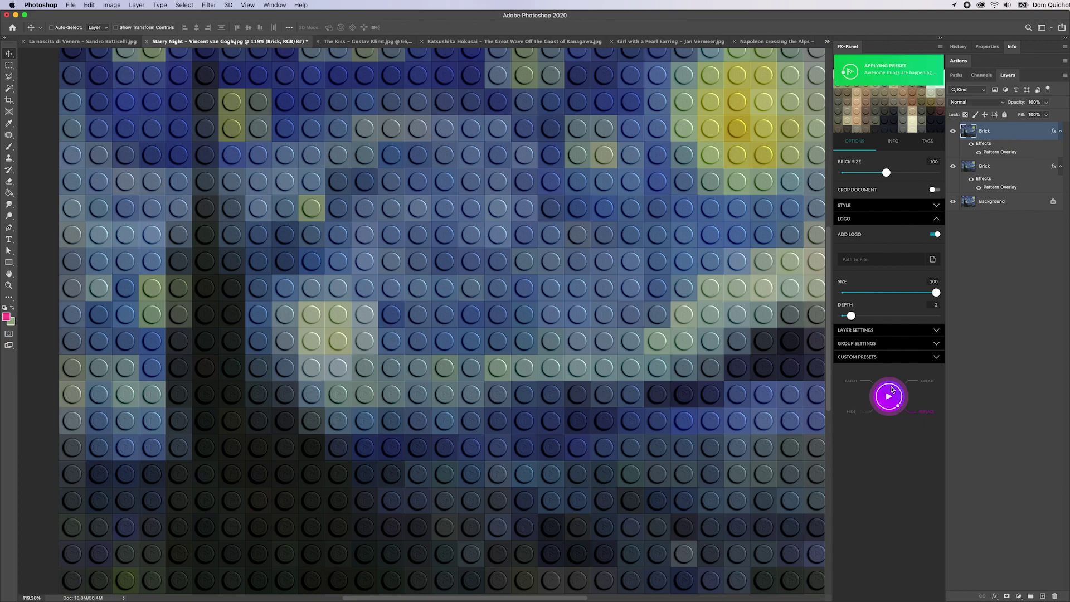
pyautogui.moveTo(701, 330); pyautogui.dragTo(684, 354)
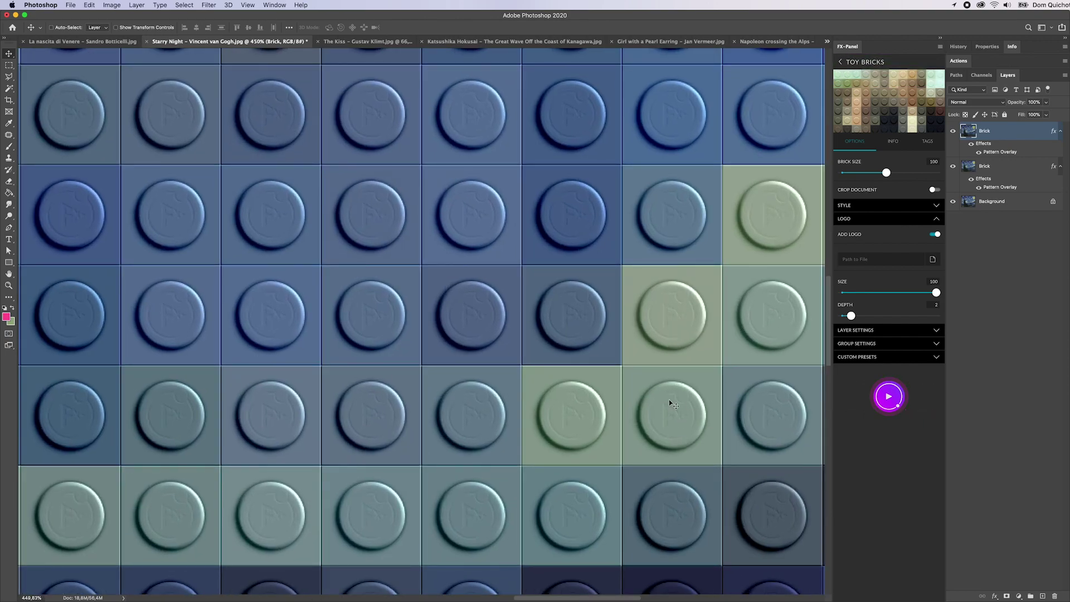
pyautogui.moveTo(708, 410); pyautogui.dragTo(641, 378)
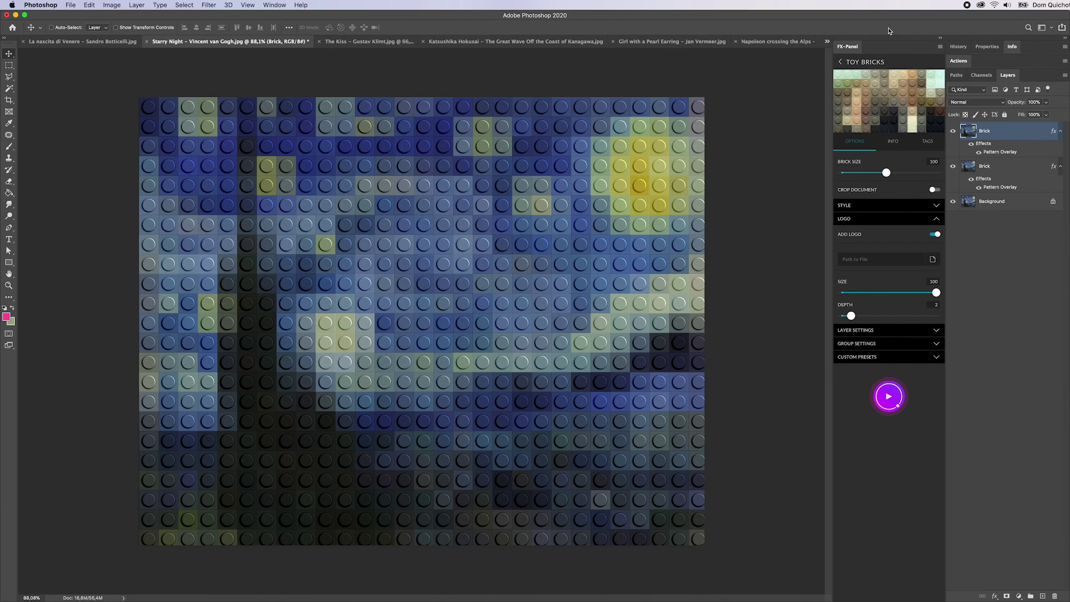
# Step: Open the Triangle Pixels effect from the Pixelator list
pyautogui.click(857, 61)
pyautogui.moveTo(864, 406)
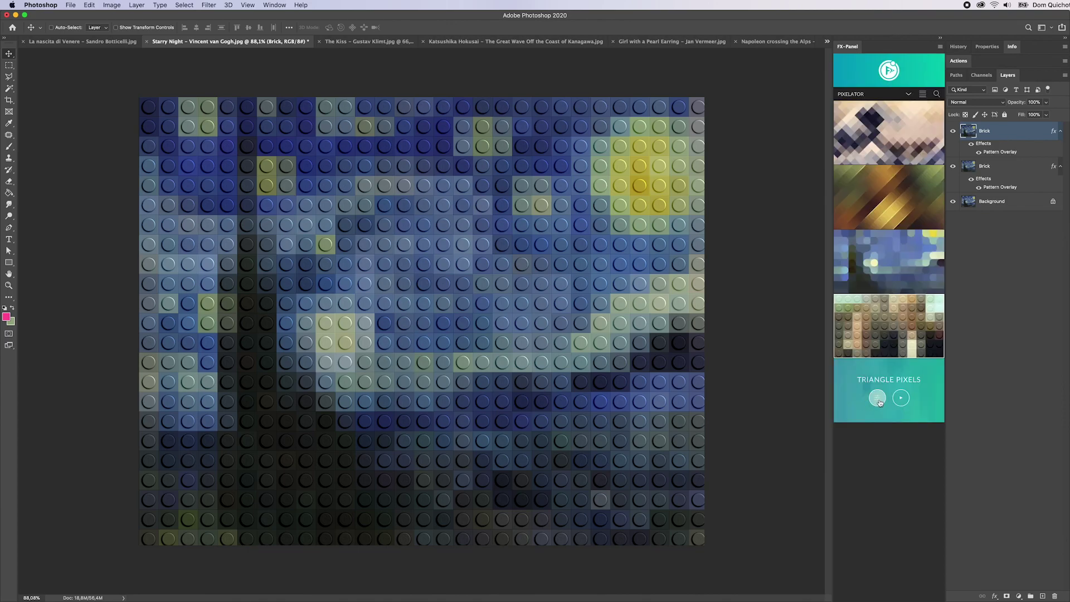
pyautogui.click(878, 399)
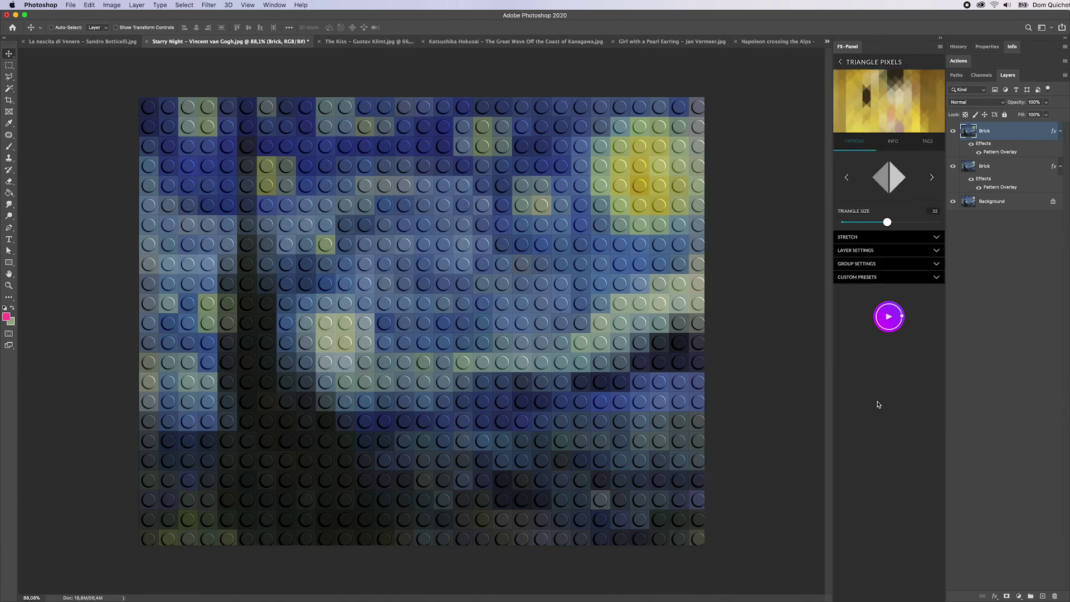
# Step: Apply size-141 triangle pixels to The Kiss using the top/bottom split layout
pyautogui.click(471, 42)
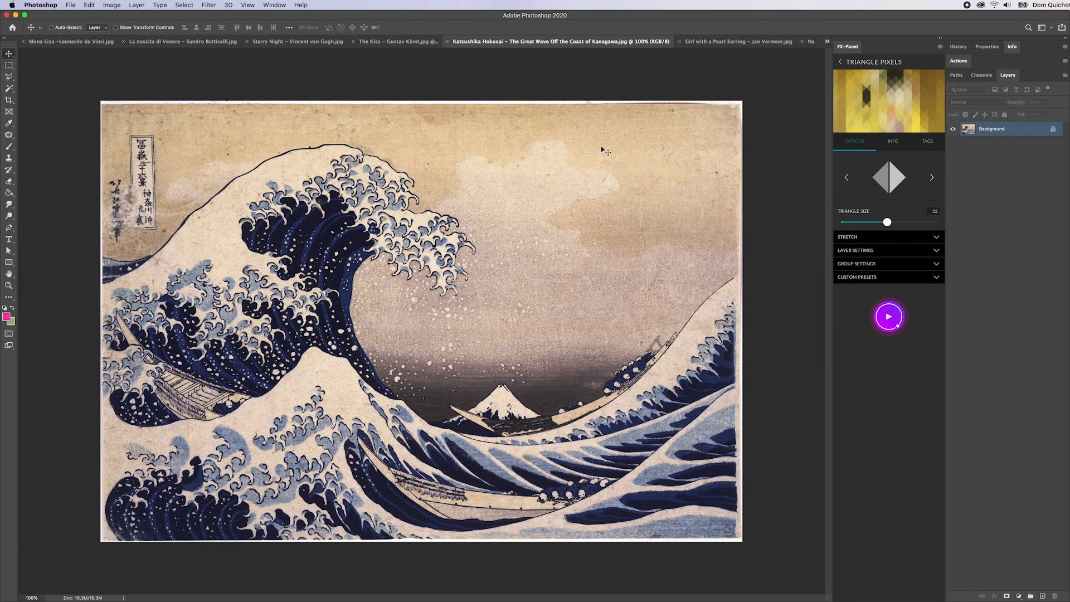
pyautogui.click(413, 42)
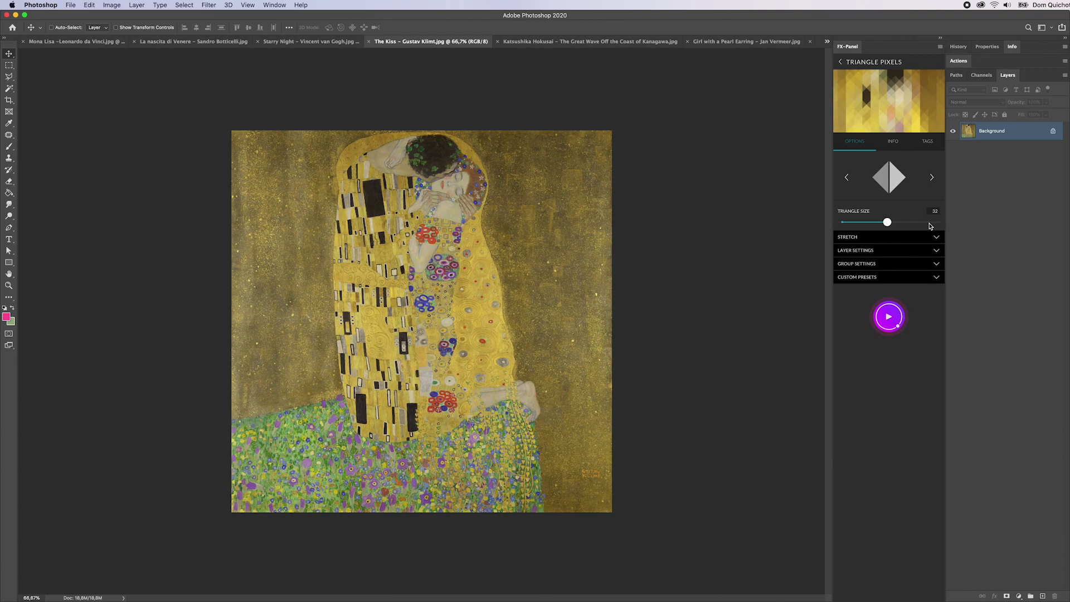
pyautogui.click(894, 321)
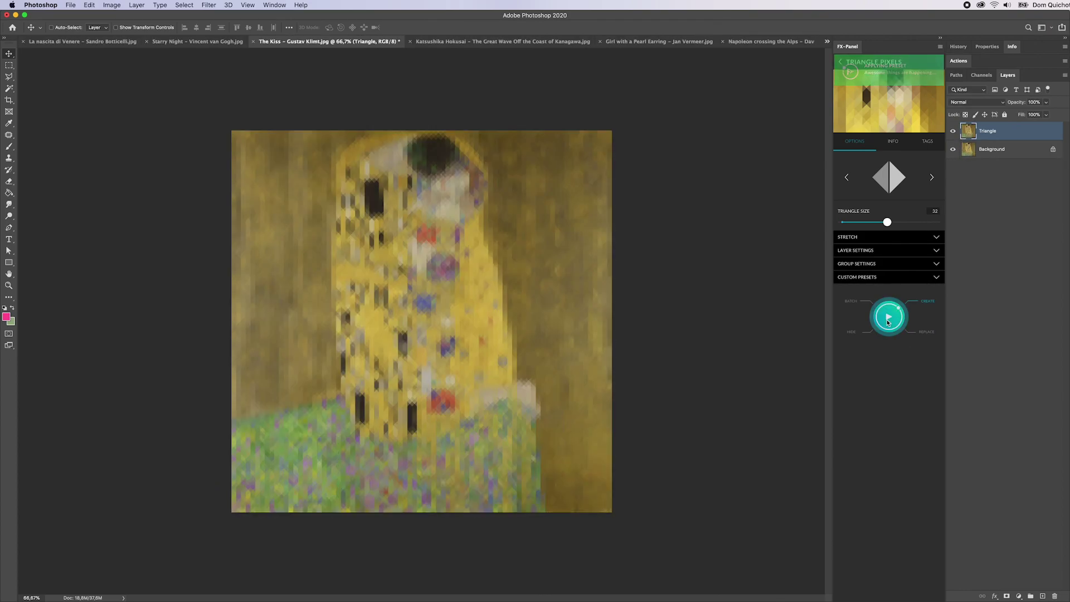
pyautogui.moveTo(422, 182); pyautogui.dragTo(673, 305)
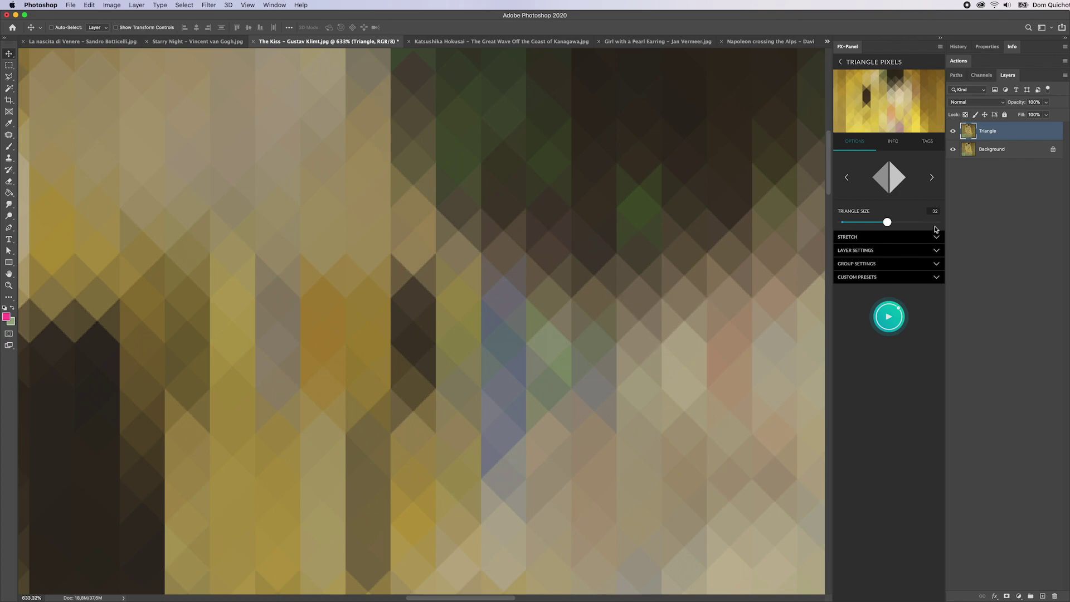
pyautogui.click(931, 177)
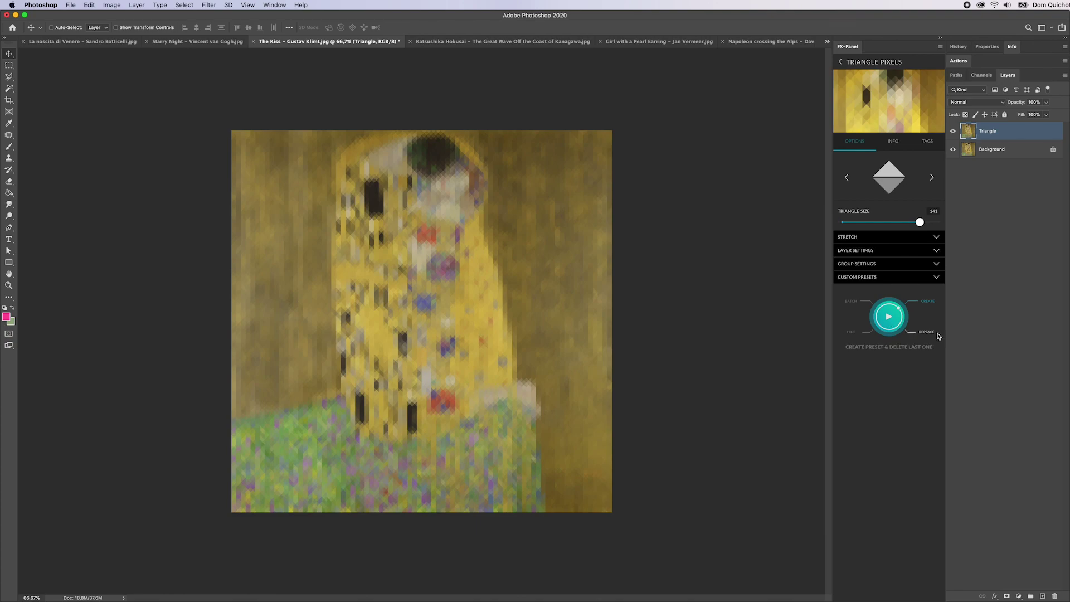
pyautogui.click(893, 320)
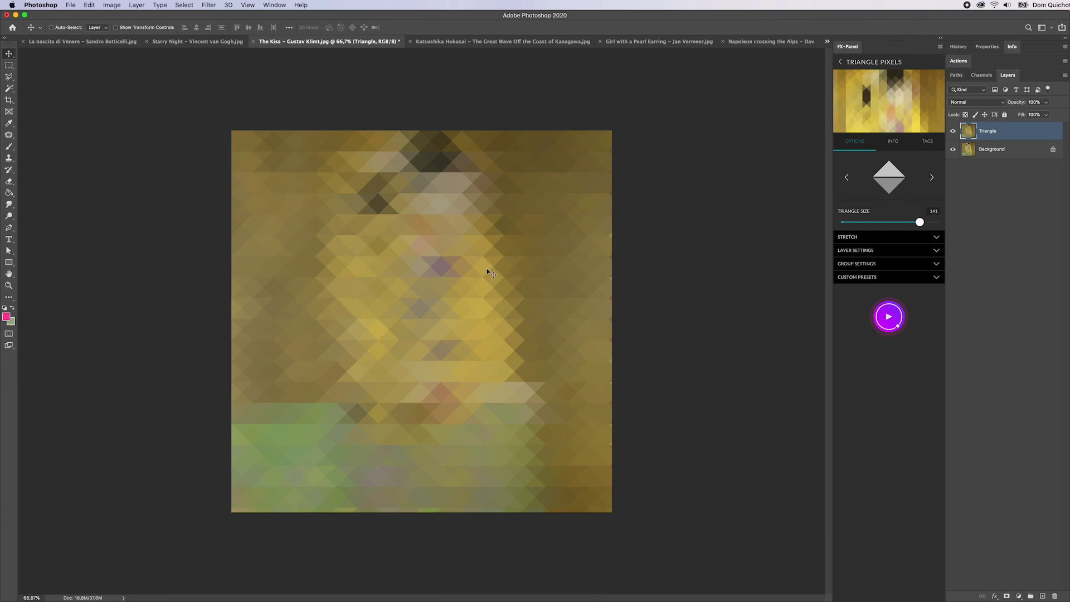
# Step: Raise the triangle stretch size to about 85 and re-render, inspecting the result
pyautogui.click(867, 238)
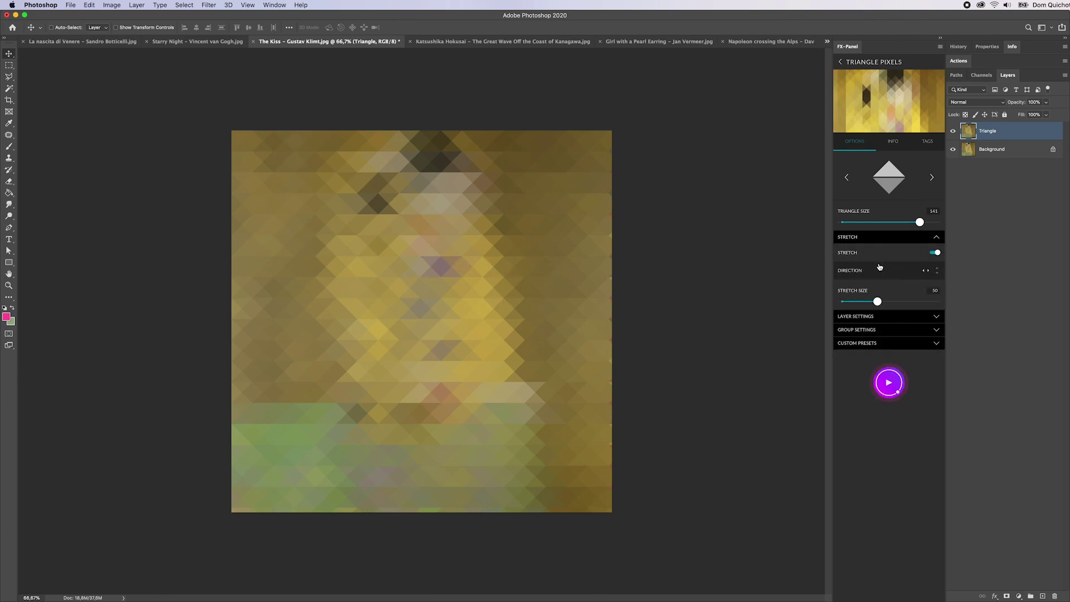
pyautogui.moveTo(878, 301); pyautogui.dragTo(918, 301)
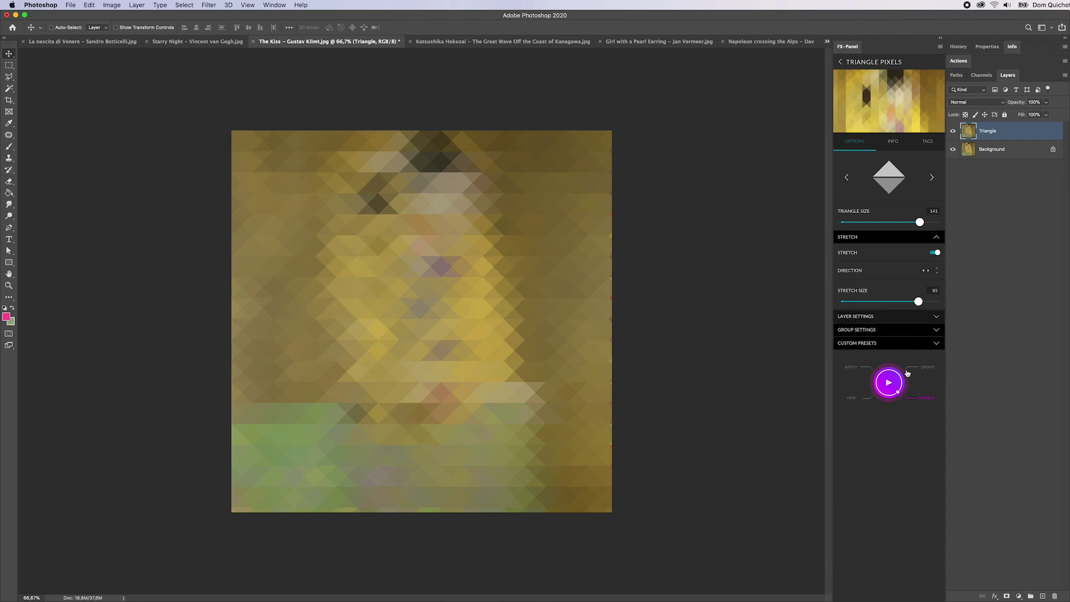
pyautogui.click(889, 382)
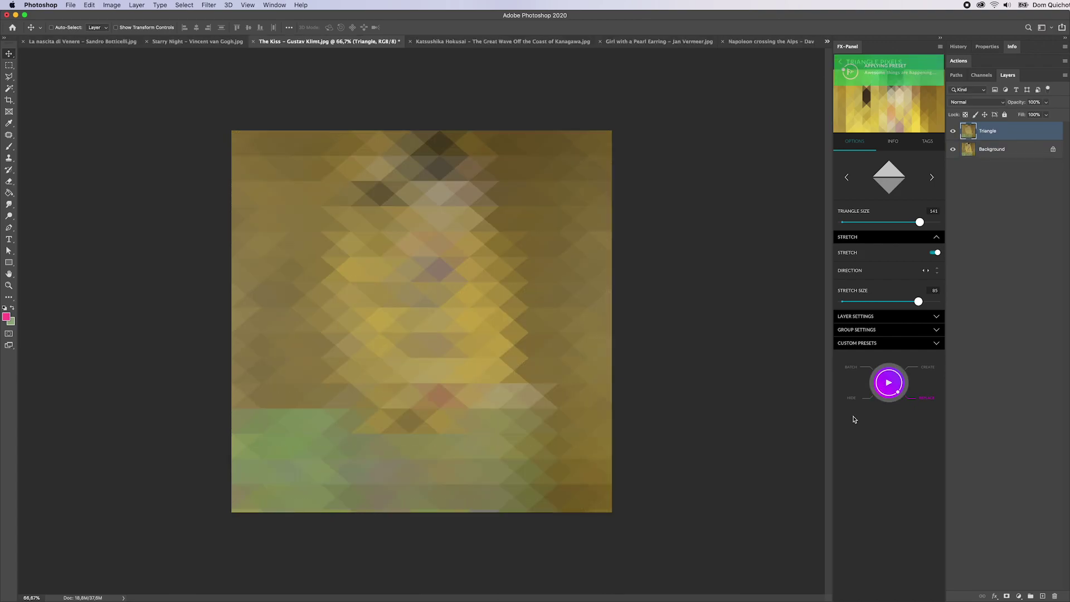
pyautogui.moveTo(433, 333); pyautogui.dragTo(492, 331)
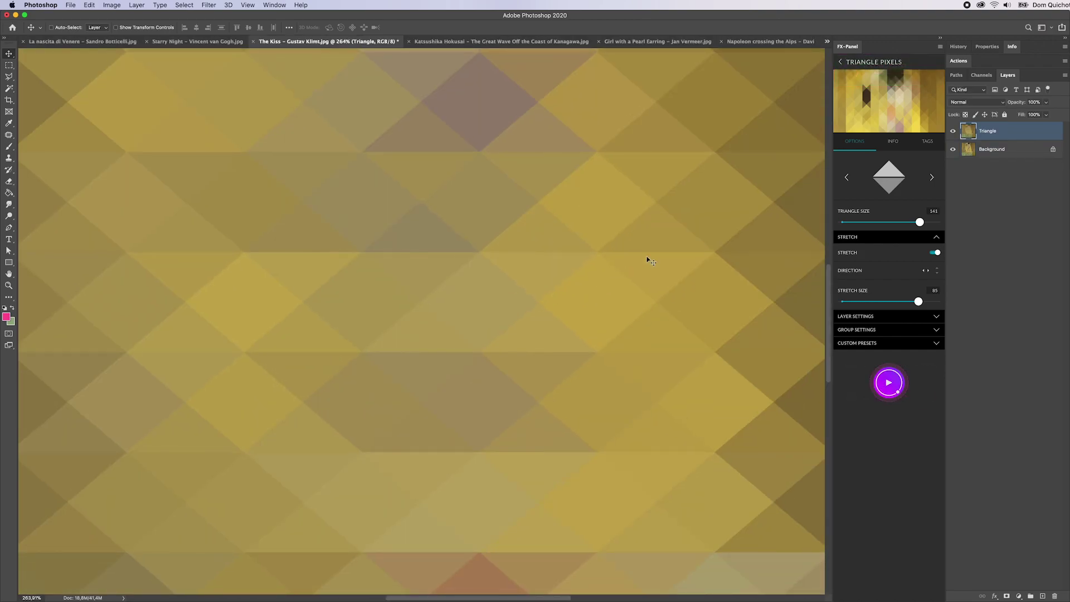
pyautogui.moveTo(601, 290); pyautogui.dragTo(540, 291)
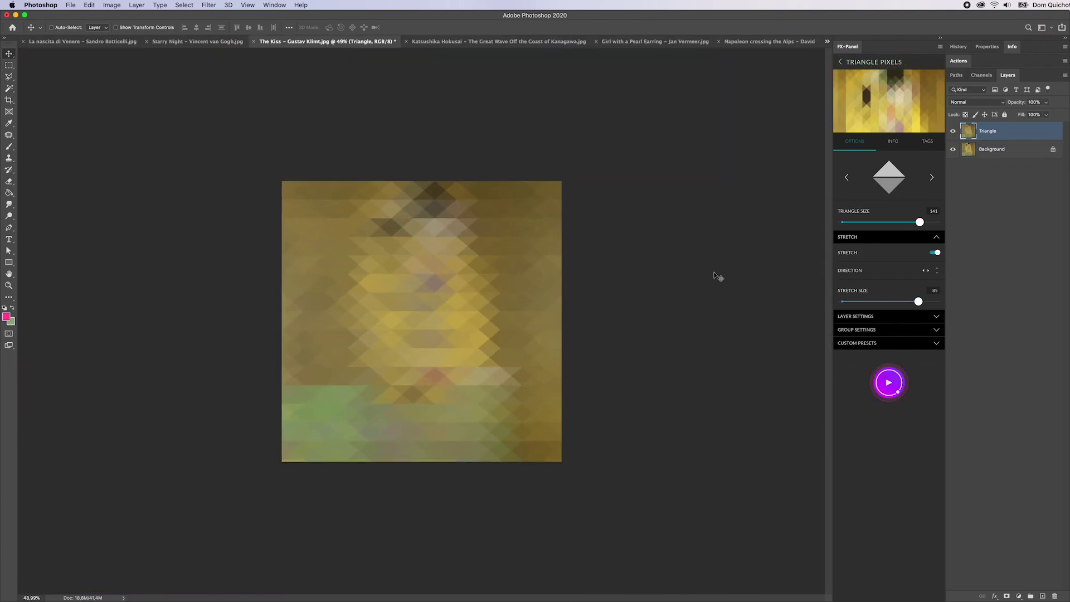
# Step: Set triangle size 9 and stretch size 78, then re-render The Kiss
pyautogui.moveTo(920, 222); pyautogui.dragTo(870, 223)
pyautogui.moveTo(918, 301); pyautogui.dragTo(911, 302)
pyautogui.moveTo(870, 222); pyautogui.dragTo(860, 222)
pyautogui.click(899, 384)
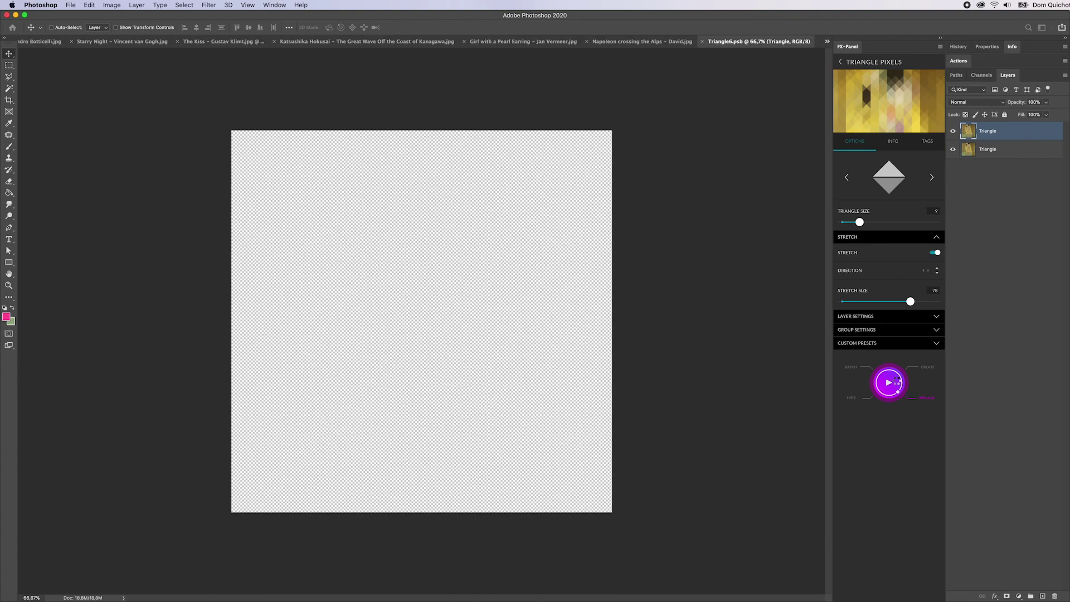
pyautogui.scroll(6, 413, 265)
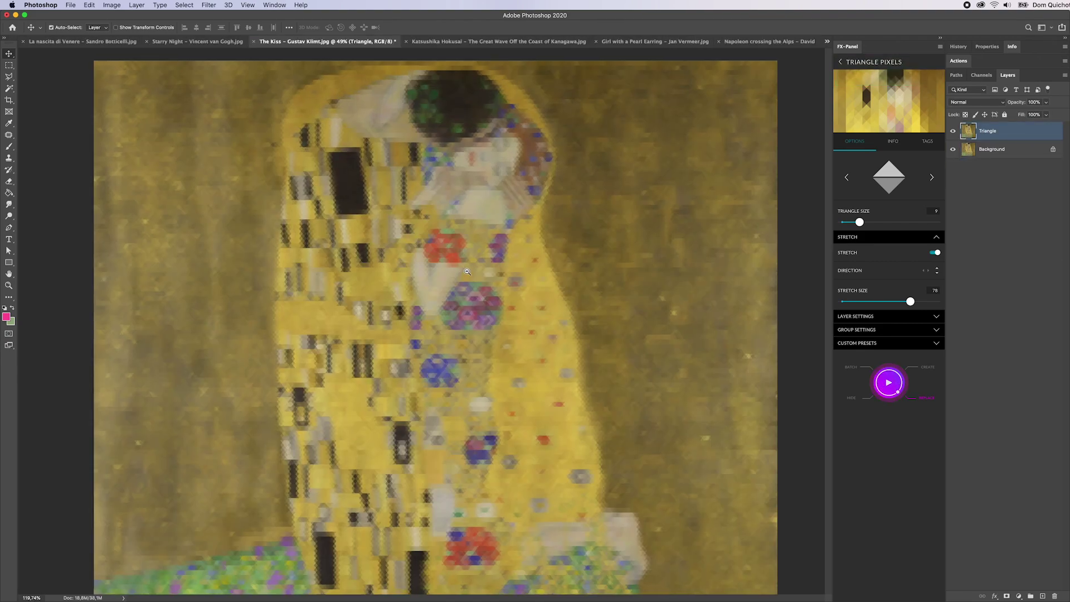
pyautogui.moveTo(503, 239); pyautogui.dragTo(605, 353)
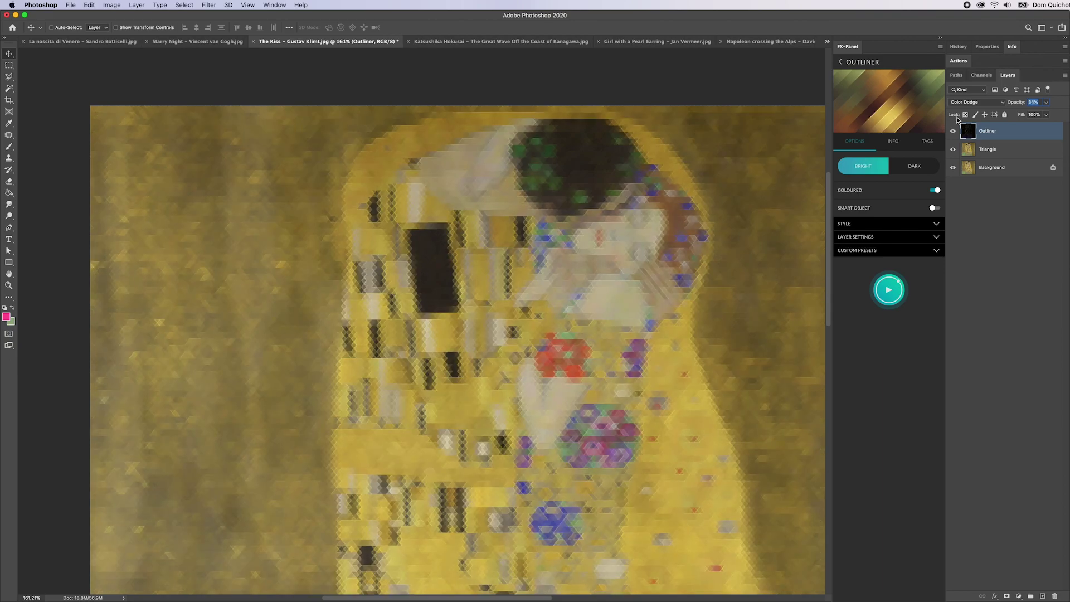
# Step: Scroll down while preparing the Color Dodge outline layer over The Kiss
pyautogui.scroll(-3, 544, 300)
pyautogui.scroll(-2, 543, 301)
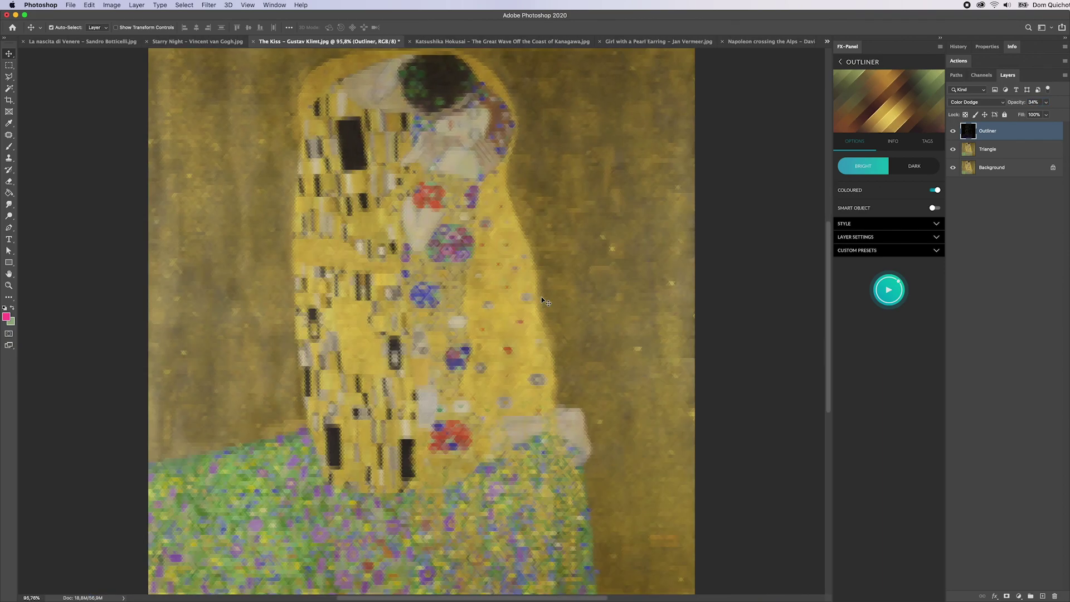